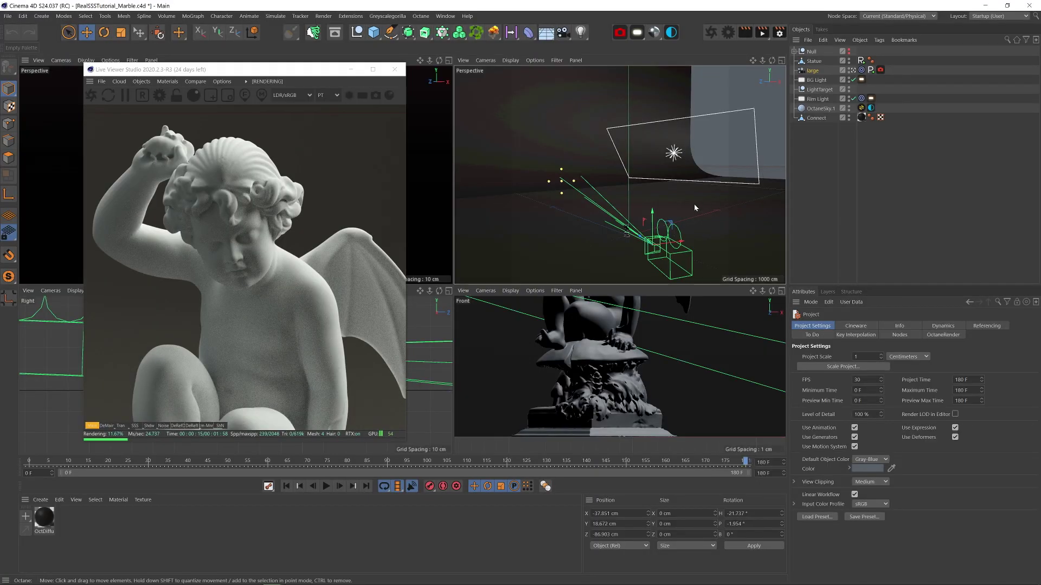
pyautogui.press('3')
pyautogui.moveTo(668, 160)
pyautogui.mouseDown()
pyautogui.moveTo(587, 250)
pyautogui.moveTo(629, 241)
pyautogui.moveTo(648, 156)
pyautogui.moveTo(667, 180)
pyautogui.mouseUp()
pyautogui.press('2')
pyautogui.press('1')
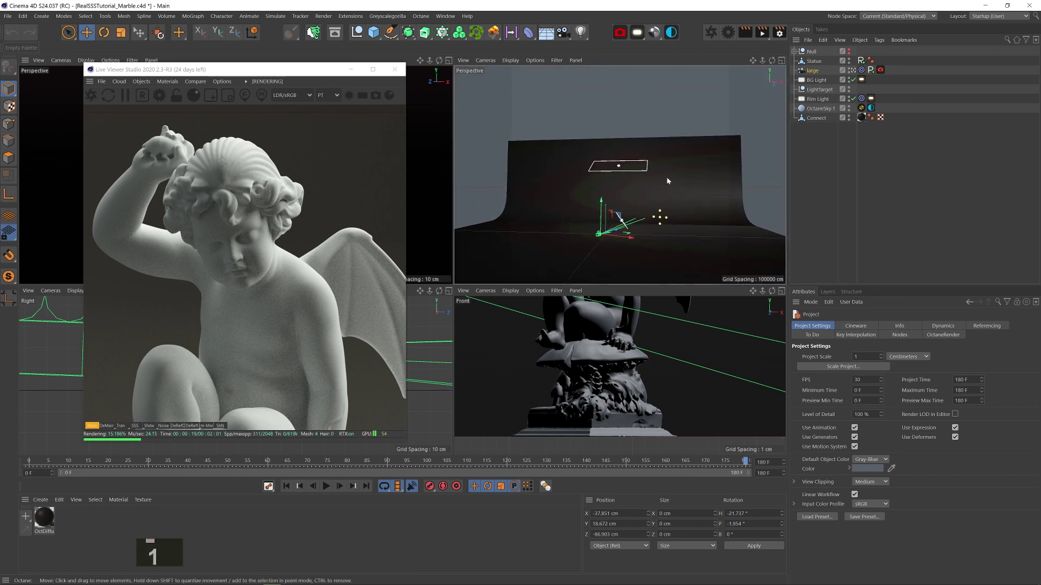
# - Set the path tracing kernel's specular depth to 16 and GI clamp to 10, and close the render settings
pyautogui.click(728, 34)
pyautogui.write('16')
pyautogui.press('Return')
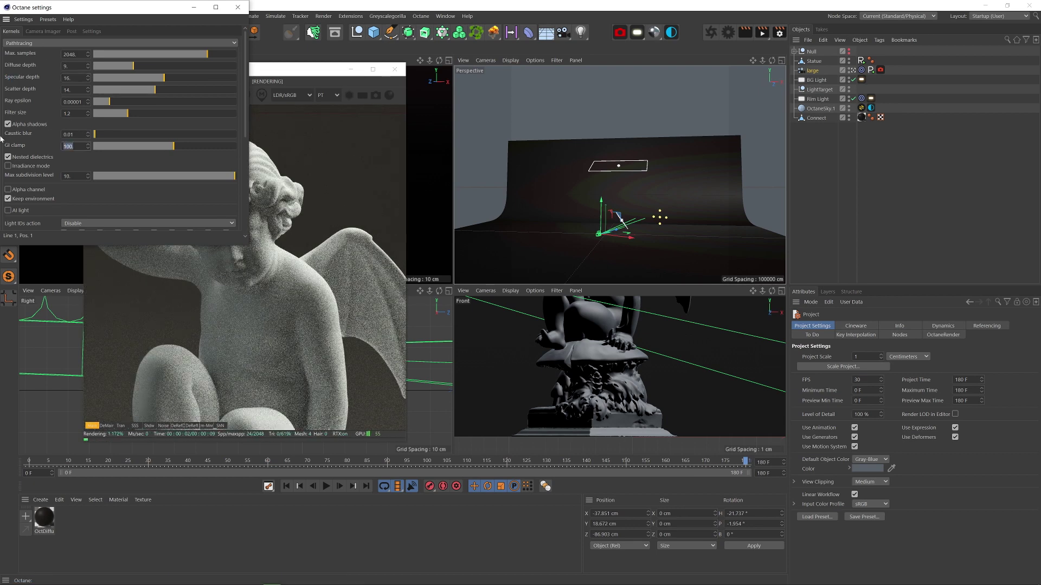
pyautogui.write('10')
pyautogui.press('Return')
pyautogui.click(43, 31)
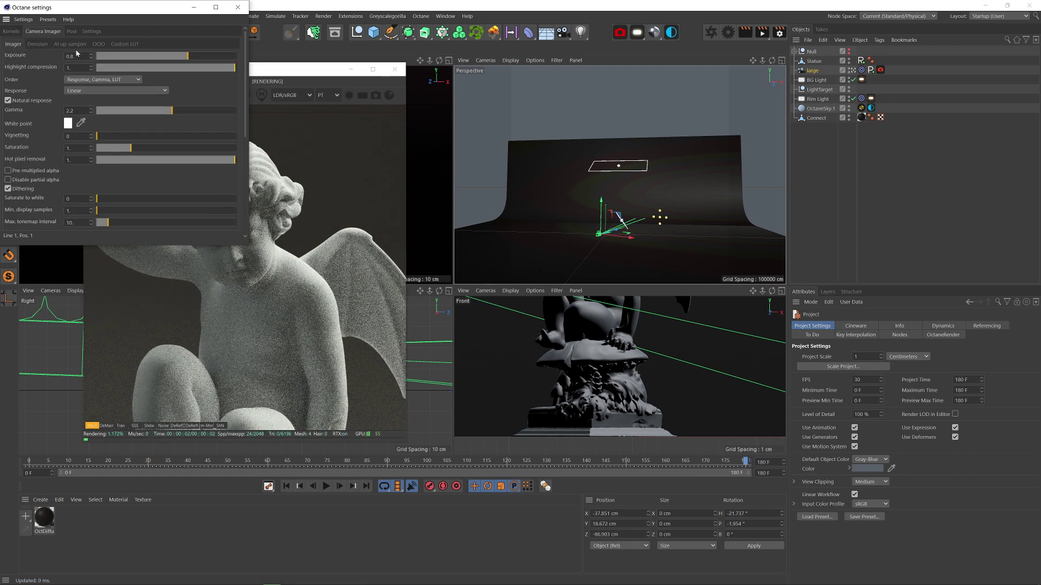
pyautogui.click(238, 7)
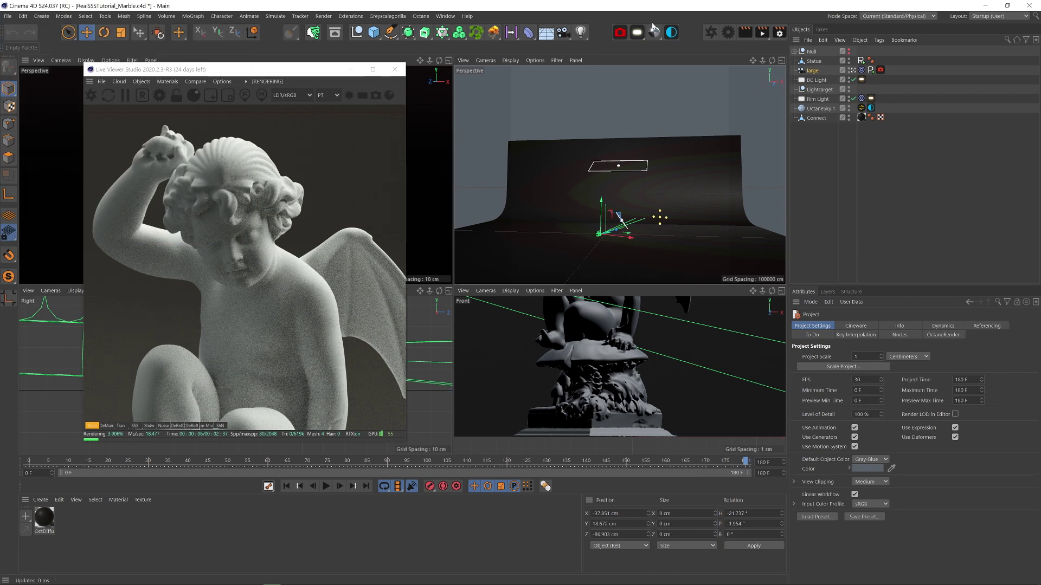
# - Open the statue's universal material, set its metallic value to 0 and make its albedo colour black
pyautogui.doubleClick(44, 517)
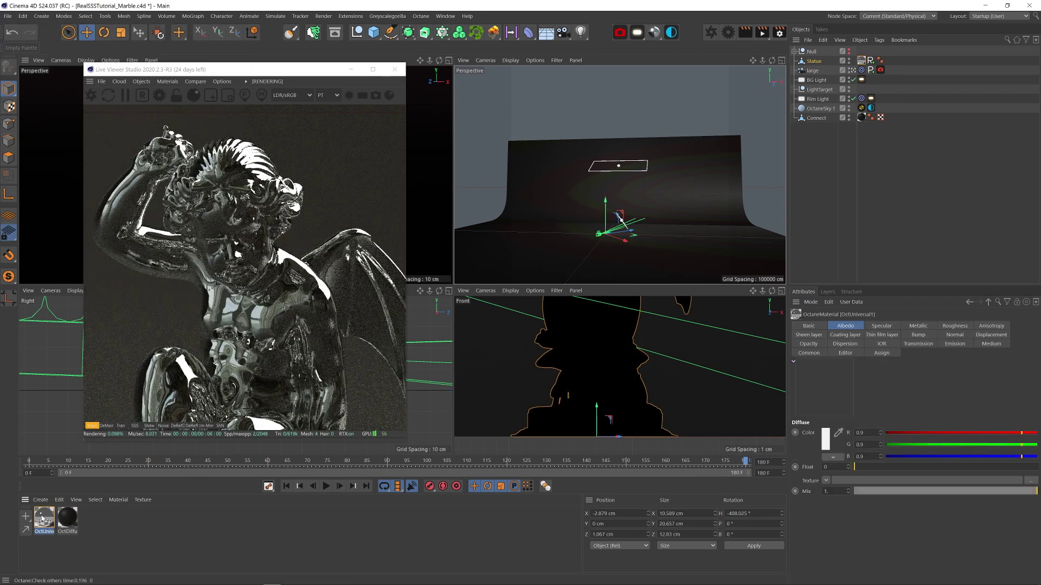
pyautogui.click(551, 277)
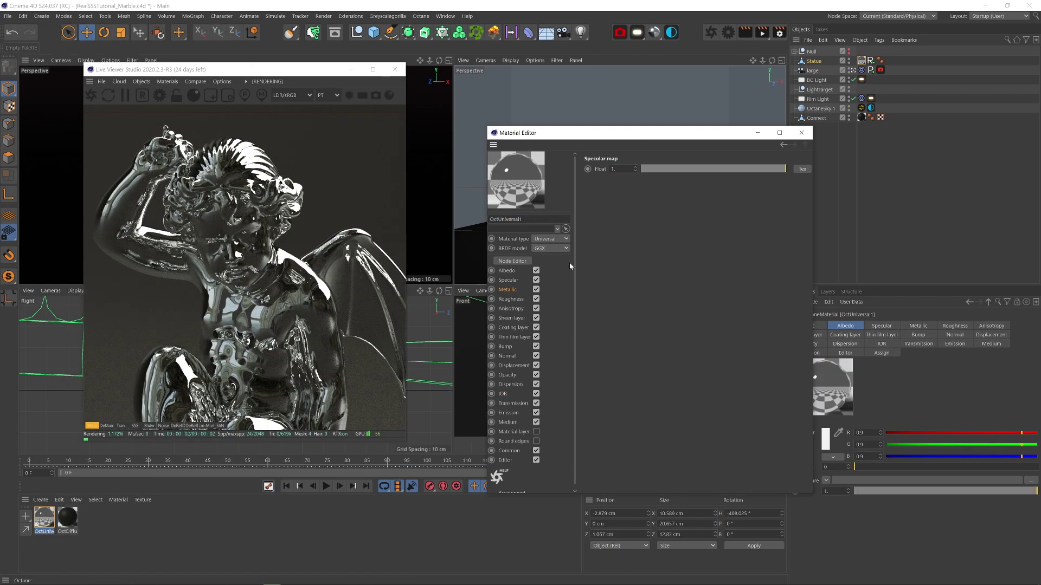
pyautogui.click(618, 179)
pyautogui.moveTo(618, 199); pyautogui.dragTo(558, 199)
pyautogui.press('Return')
# - Set the material's transmission float to 1 and its transmission type to Diffuse
pyautogui.click(508, 403)
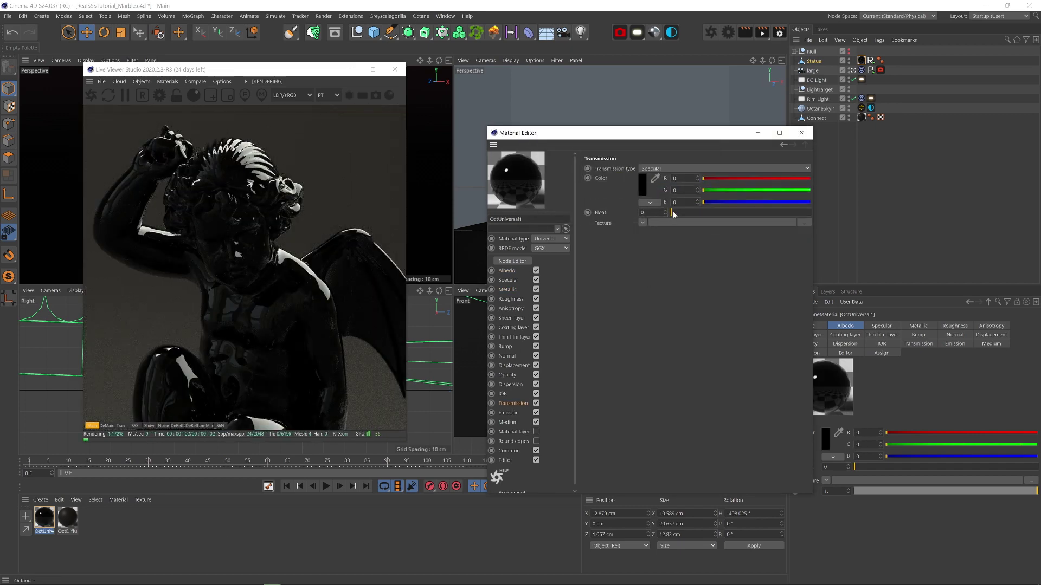
pyautogui.moveTo(675, 214); pyautogui.dragTo(809, 213)
pyautogui.click(724, 168)
pyautogui.click(667, 180)
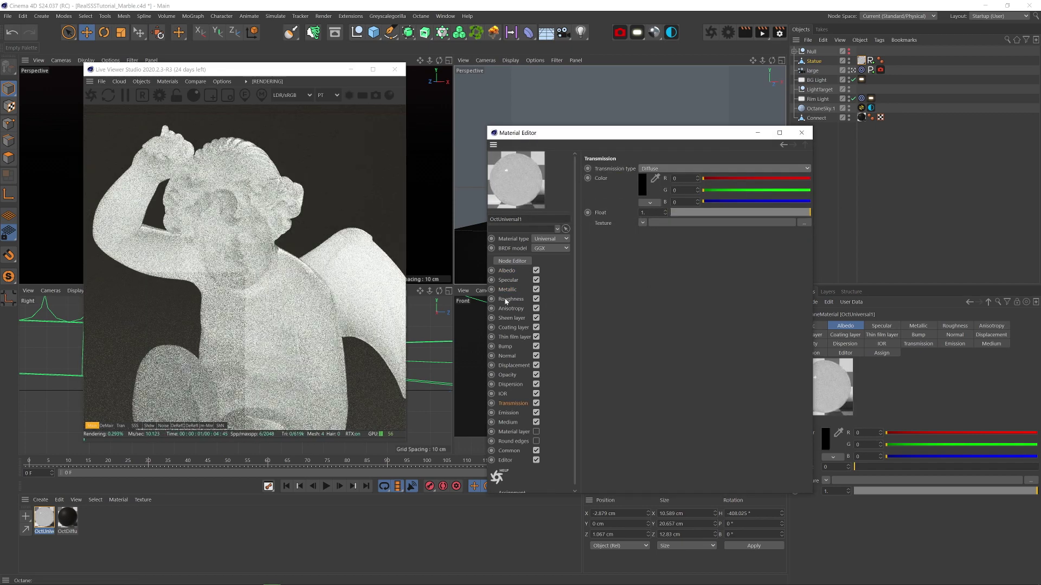
# - Set the material's dielectric IOR to 1.48
pyautogui.click(510, 395)
pyautogui.moveTo(665, 169); pyautogui.dragTo(659, 169)
pyautogui.write('48')
pyautogui.press('Return')
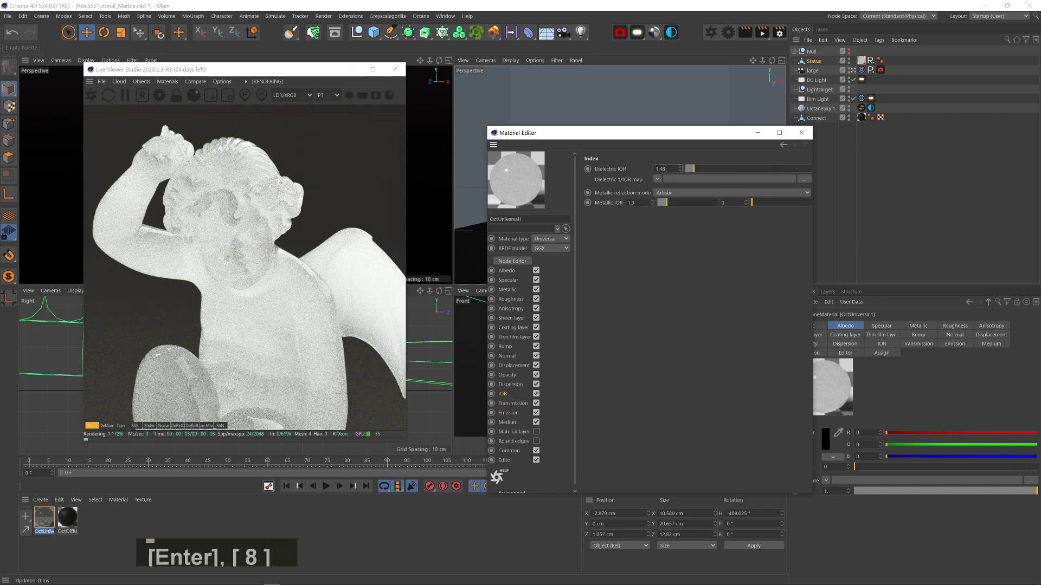
# - Add a Random Walk medium to the universal material in the node editor
pyautogui.click(512, 261)
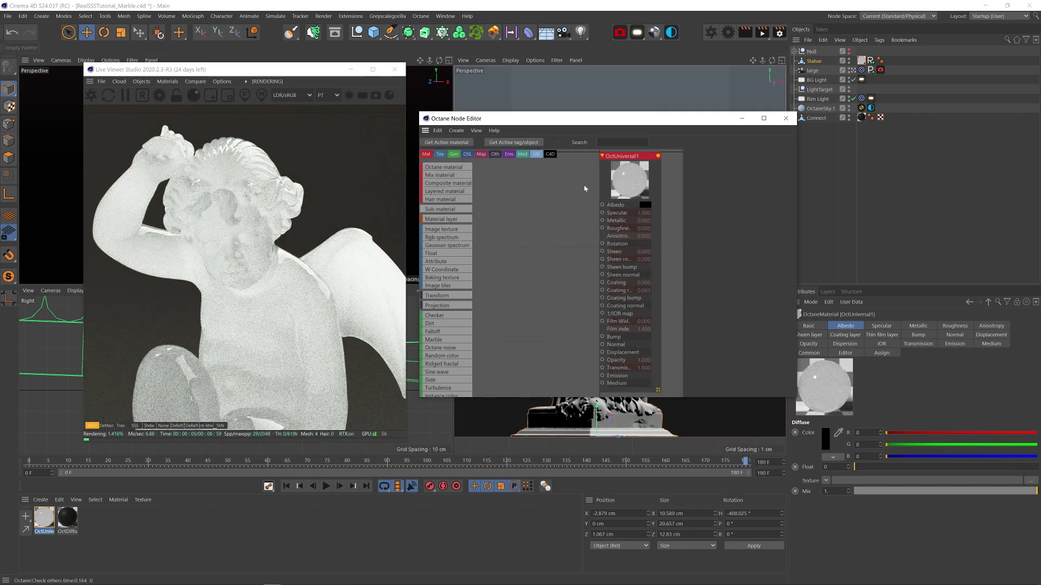
pyautogui.scroll(-1, 584, 189)
pyautogui.moveTo(584, 188); pyautogui.dragTo(611, 188, button='middle')
pyautogui.click(646, 181)
pyautogui.click(774, 199)
pyautogui.click(783, 289)
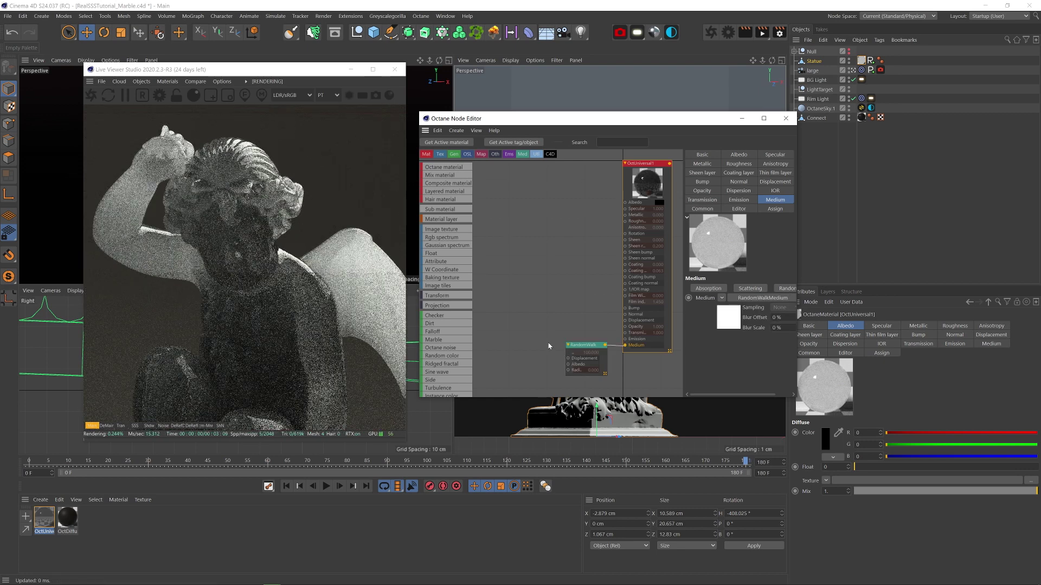
# - Set the Random Walk medium's density to 1000
pyautogui.click(584, 343)
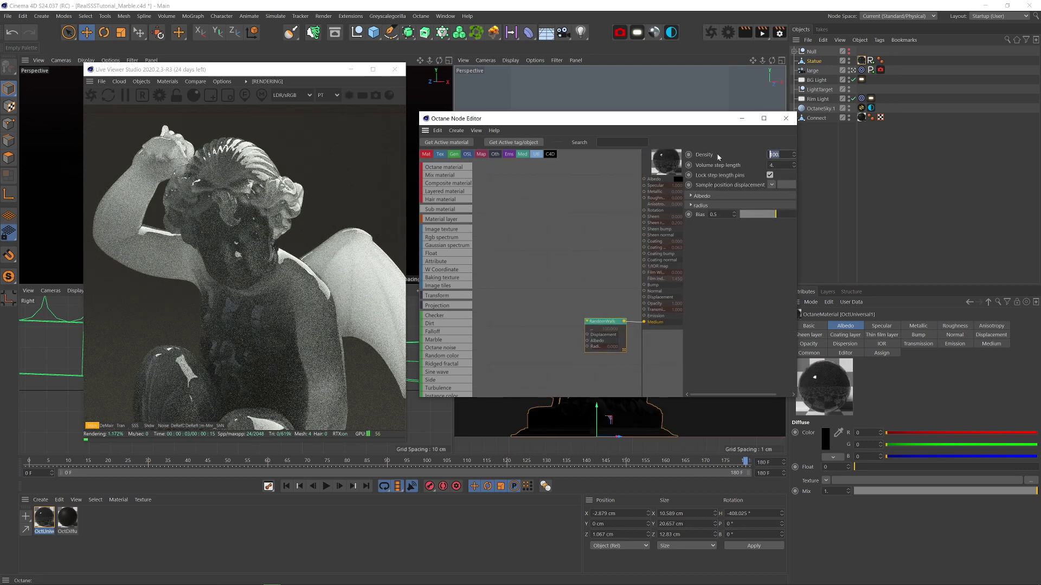
pyautogui.write('1800')
pyautogui.press('Return')
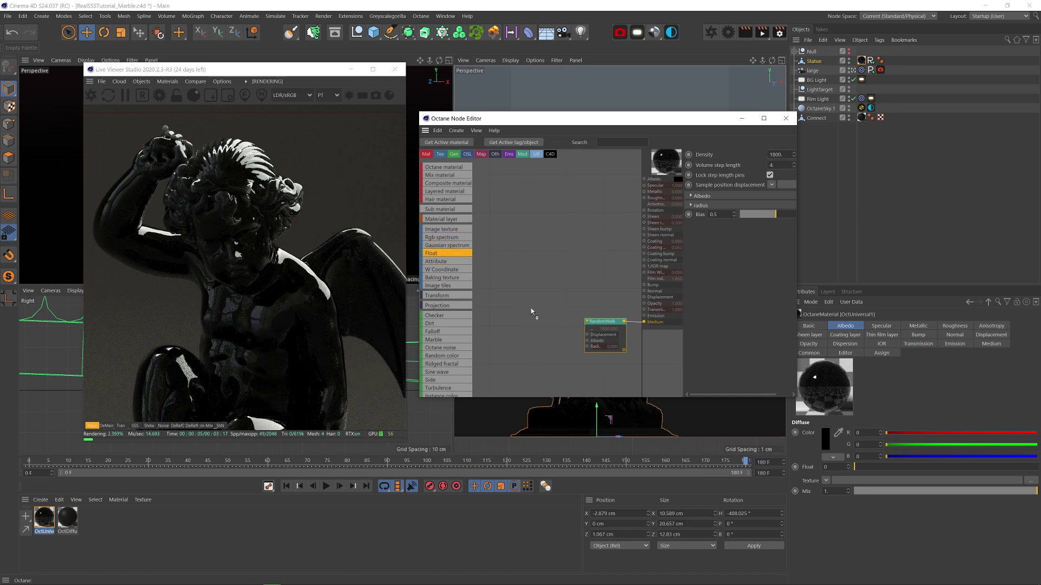
# - Connect a Float texture with a value of 1.2 to the Random Walk medium's albedo
pyautogui.moveTo(531, 330)
pyautogui.mouseDown()
pyautogui.moveTo(587, 341)
pyautogui.moveTo(535, 322)
pyautogui.mouseUp()
pyautogui.click(720, 176)
pyautogui.write('1.2')
pyautogui.press('Return')
# - Connect a warm off-white RGB spectrum (H 43°, S 8%, V 95.469%) to the Random Walk radius and set the medium's bias to 0
pyautogui.moveTo(444, 238); pyautogui.dragTo(587, 346)
pyautogui.click(715, 183)
pyautogui.click(677, 178)
pyautogui.click(671, 190)
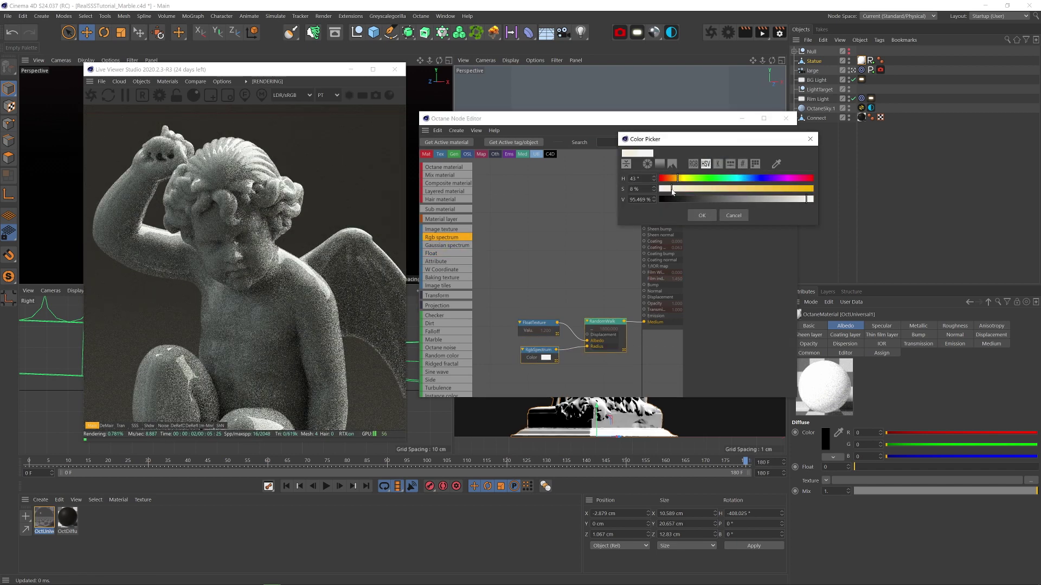
pyautogui.click(701, 215)
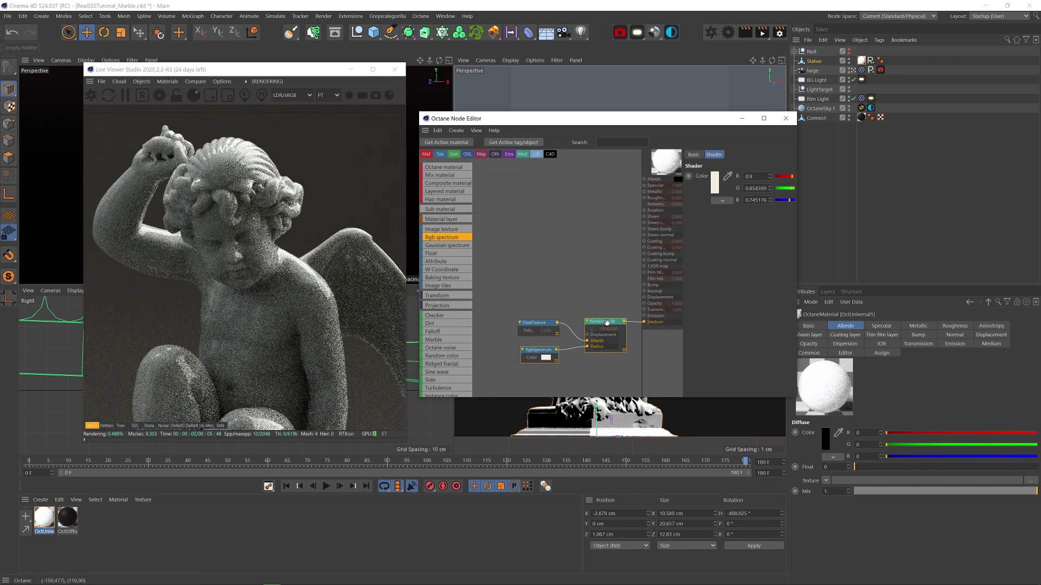
pyautogui.click(603, 322)
pyautogui.moveTo(775, 214); pyautogui.dragTo(738, 214)
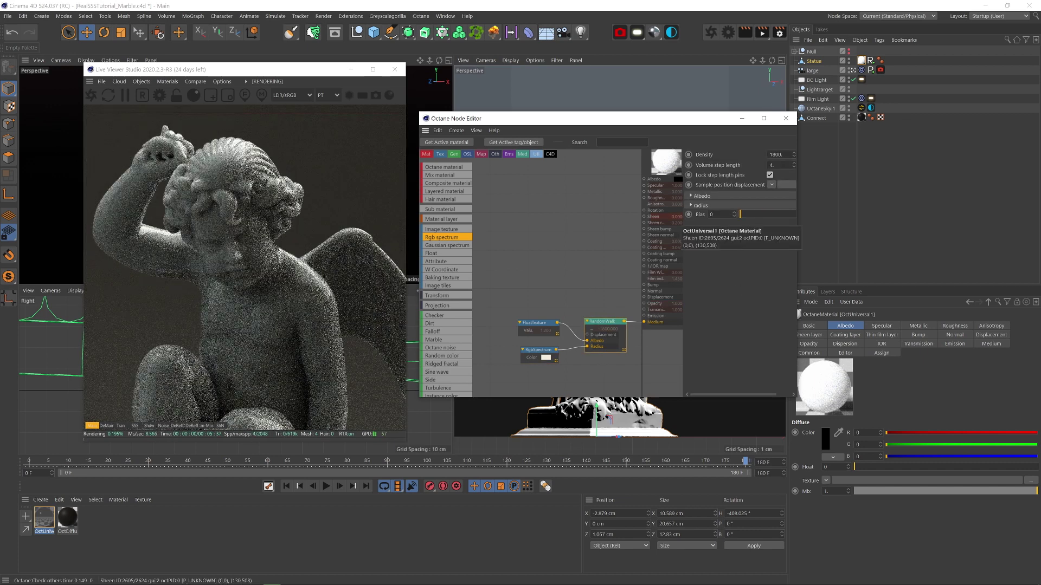
# - Add an Octane noise node with a Texture Projection set to XYZ to UVW
pyautogui.moveTo(524, 233); pyautogui.dragTo(525, 234)
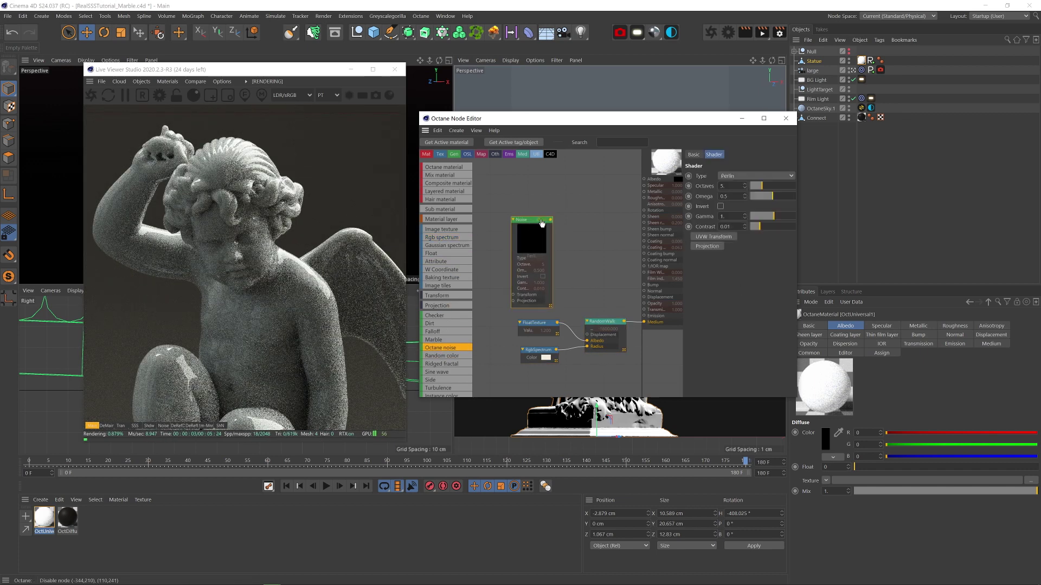
pyautogui.click(483, 289)
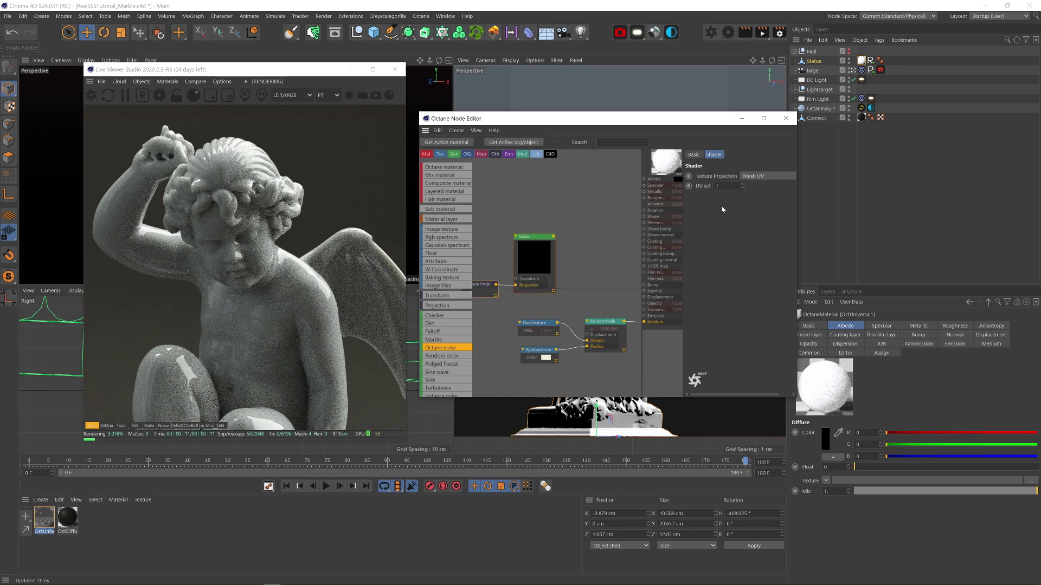
pyautogui.click(760, 176)
pyautogui.click(762, 260)
pyautogui.moveTo(470, 283); pyautogui.dragTo(540, 279, button='middle')
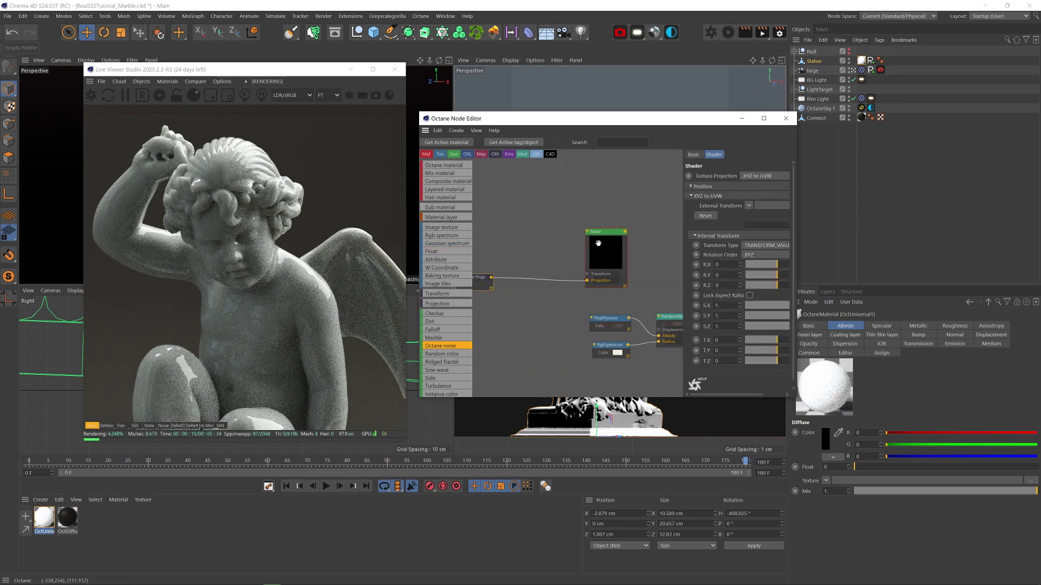
# - Connect the noise to the material's transmission input and solo the noise node
pyautogui.moveTo(606, 227); pyautogui.dragTo(551, 234, button='middle')
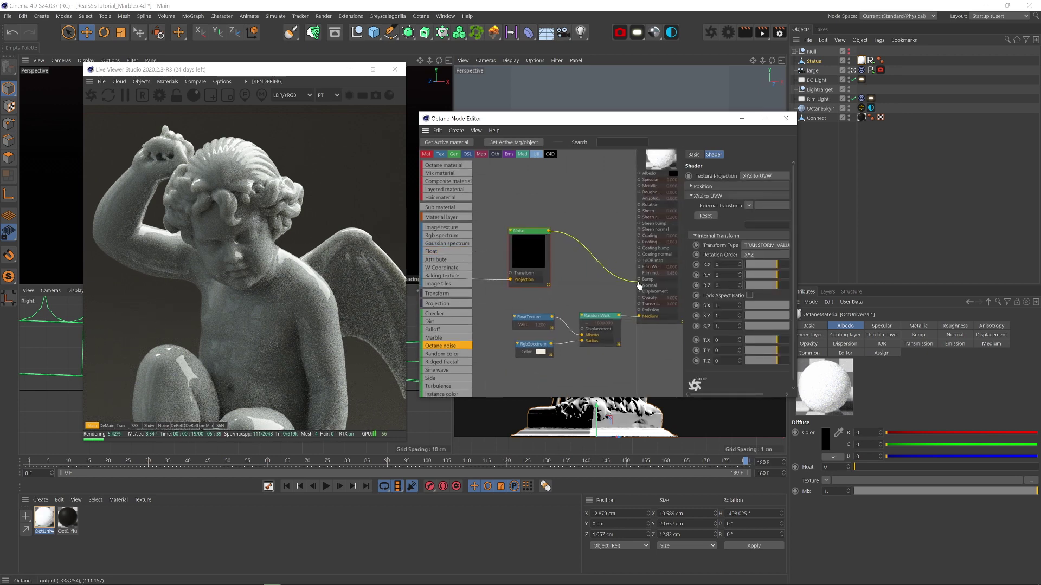
pyautogui.moveTo(642, 306); pyautogui.dragTo(641, 304)
pyautogui.rightClick(538, 248)
pyautogui.click(554, 255)
# - Add a Transform node with a uniform scale of 0.125 to the noise and save the project
pyautogui.moveTo(563, 255); pyautogui.dragTo(608, 256, button='middle')
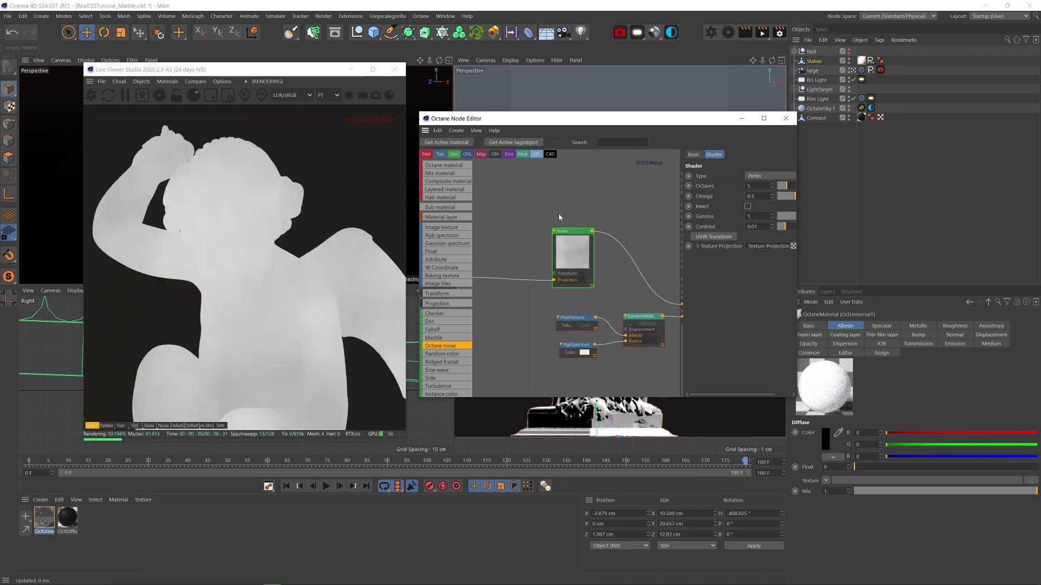
pyautogui.moveTo(554, 273); pyautogui.dragTo(512, 271)
pyautogui.hotkey('ctrl', 's')
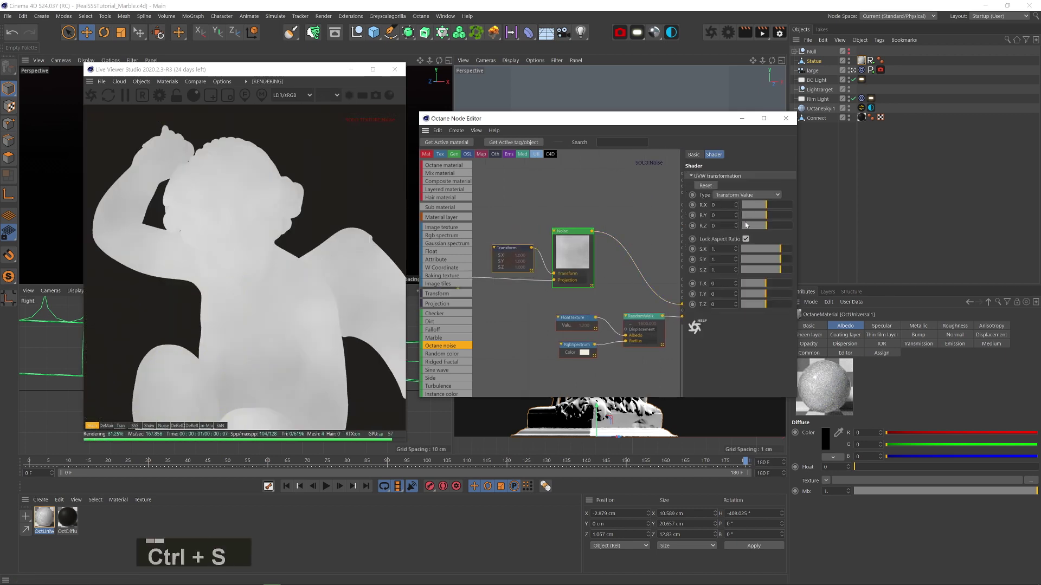
# - Change the noise type to Chips and enlarge the node editor window
pyautogui.click(576, 246)
pyautogui.click(769, 176)
pyautogui.click(762, 218)
pyautogui.moveTo(795, 395); pyautogui.dragTo(755, 379)
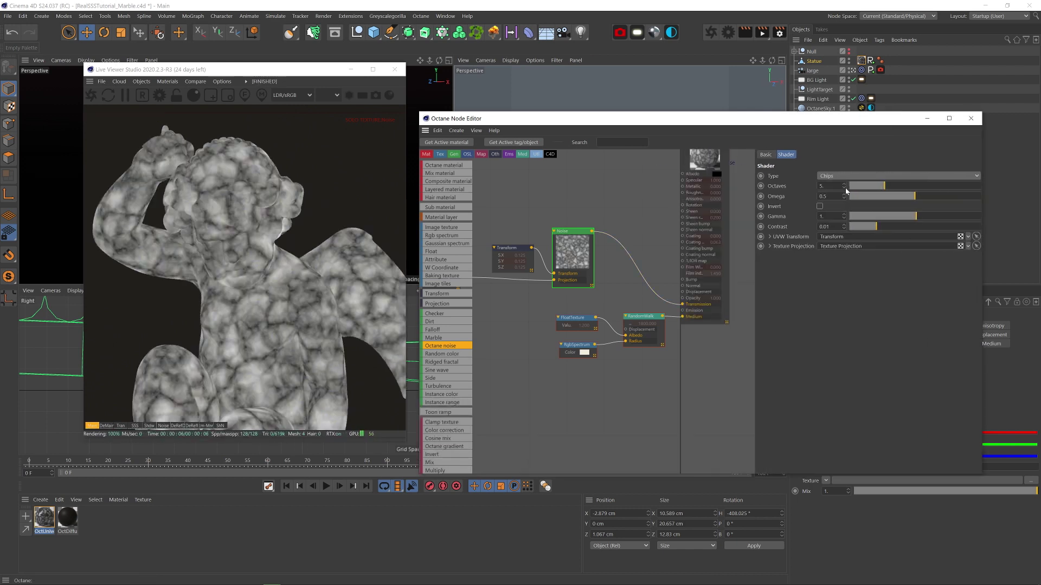
# - Invert the noise and set octaves to 12, omega to about 0.75, gamma to about 5.02 and contrast to about 139.95
pyautogui.moveTo(904, 227); pyautogui.dragTo(983, 224)
pyautogui.click(944, 186)
pyautogui.click(955, 196)
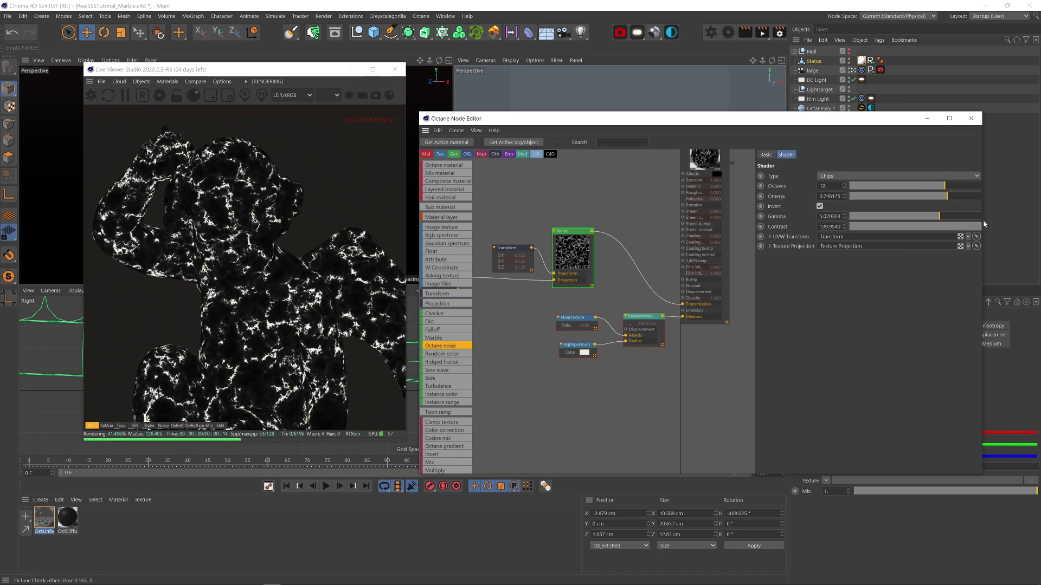
# - Adjust the noise's transform scale for larger veins and set its gamma to about 4.39 and contrast to about 95.89
pyautogui.click(976, 236)
pyautogui.moveTo(903, 249); pyautogui.dragTo(938, 216)
pyautogui.click(574, 232)
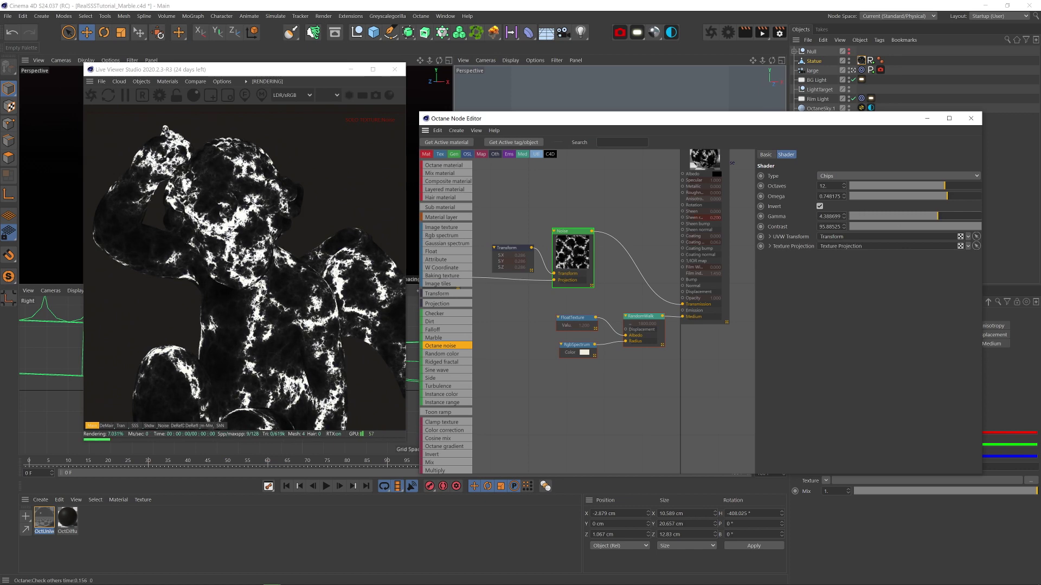
# - Insert an Octane gradient between the noise and the transmission input and make its starting knot white
pyautogui.moveTo(643, 277); pyautogui.dragTo(643, 278)
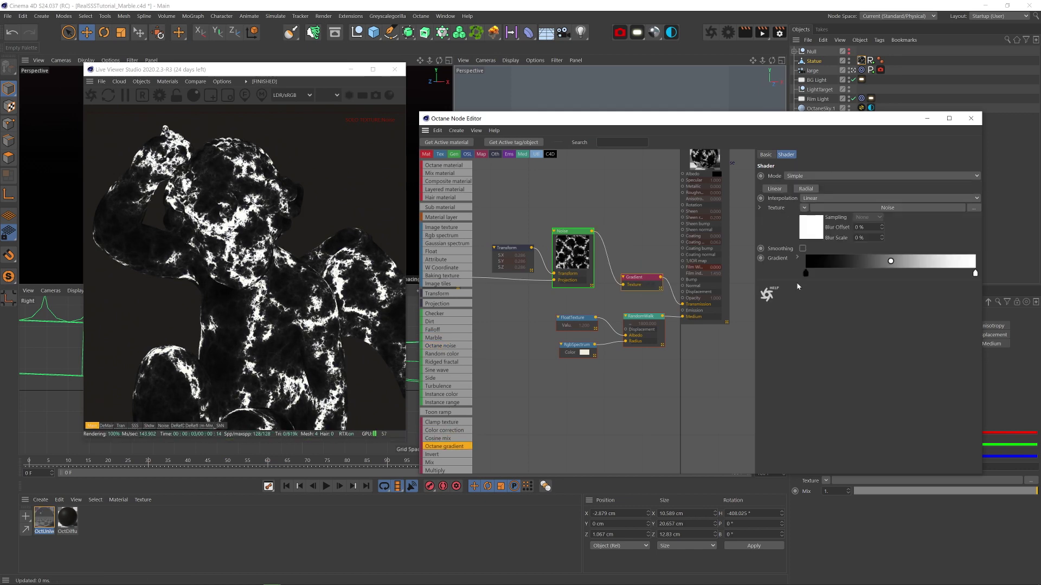
pyautogui.doubleClick(805, 273)
pyautogui.moveTo(829, 304); pyautogui.dragTo(941, 300)
pyautogui.press('Return')
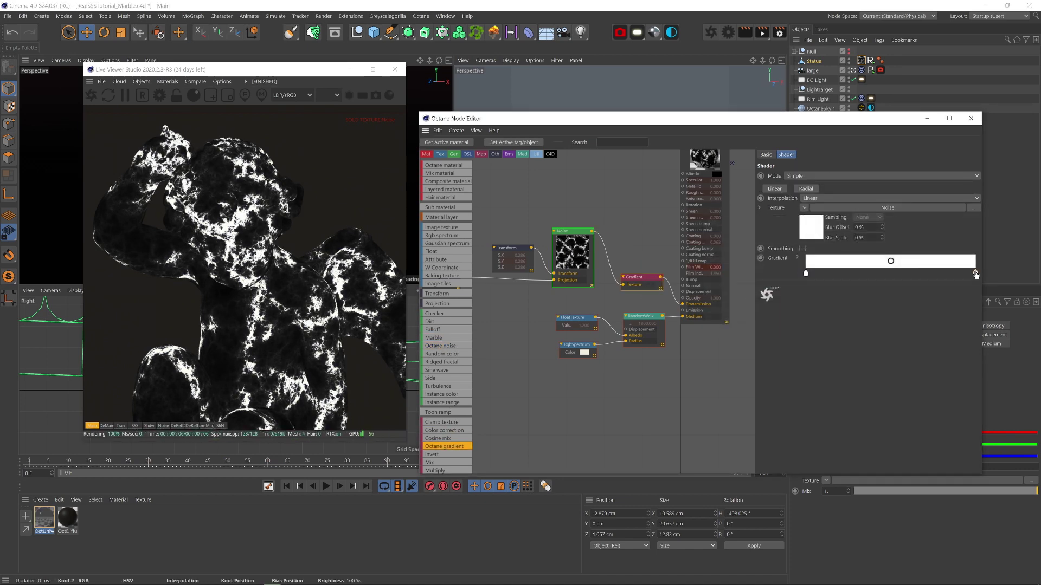
# - Change the gradient's end knot to a pale tan colour and turn off solo on the noise node
pyautogui.doubleClick(976, 273)
pyautogui.click(923, 317)
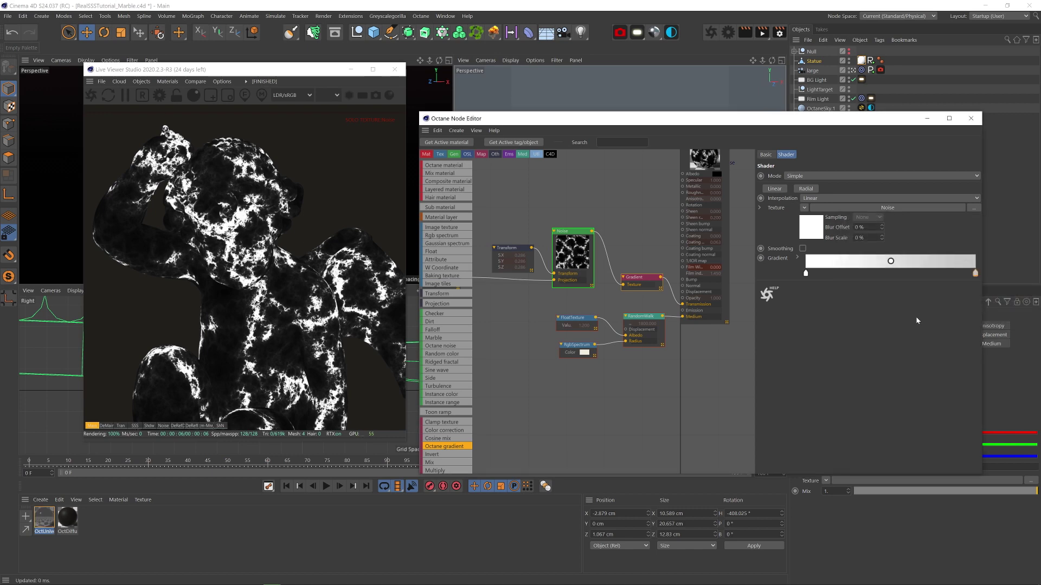
pyautogui.rightClick(560, 256)
pyautogui.click(576, 263)
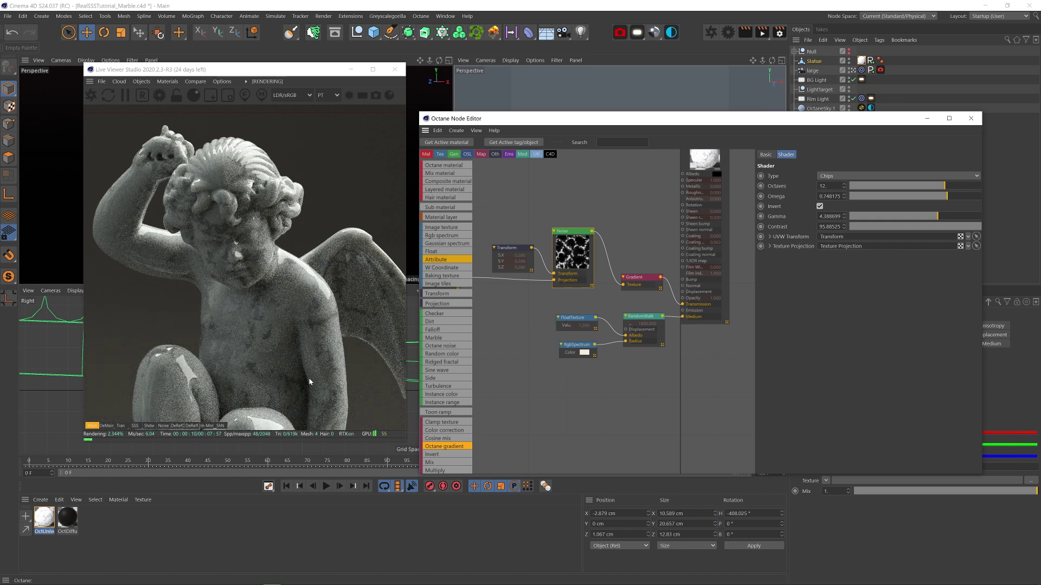
# - Duplicate the noise node above the original and connect the existing Texture Projection to the copy
pyautogui.moveTo(603, 203); pyautogui.dragTo(590, 265, button='middle')
pyautogui.keyDown('ctrl'); pyautogui.moveTo(559, 310); pyautogui.dragTo(562, 240); pyautogui.keyUp('ctrl')
pyautogui.moveTo(534, 269); pyautogui.dragTo(602, 239, button='middle')
pyautogui.moveTo(513, 315); pyautogui.dragTo(613, 245)
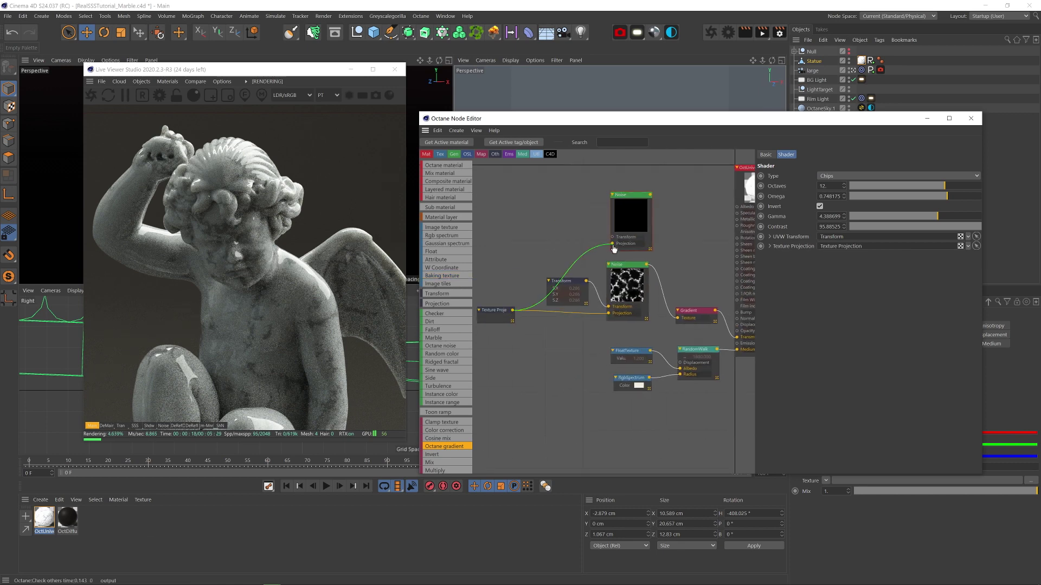
# - Enable Fake shadows in the universal material's common settings
pyautogui.click(675, 210)
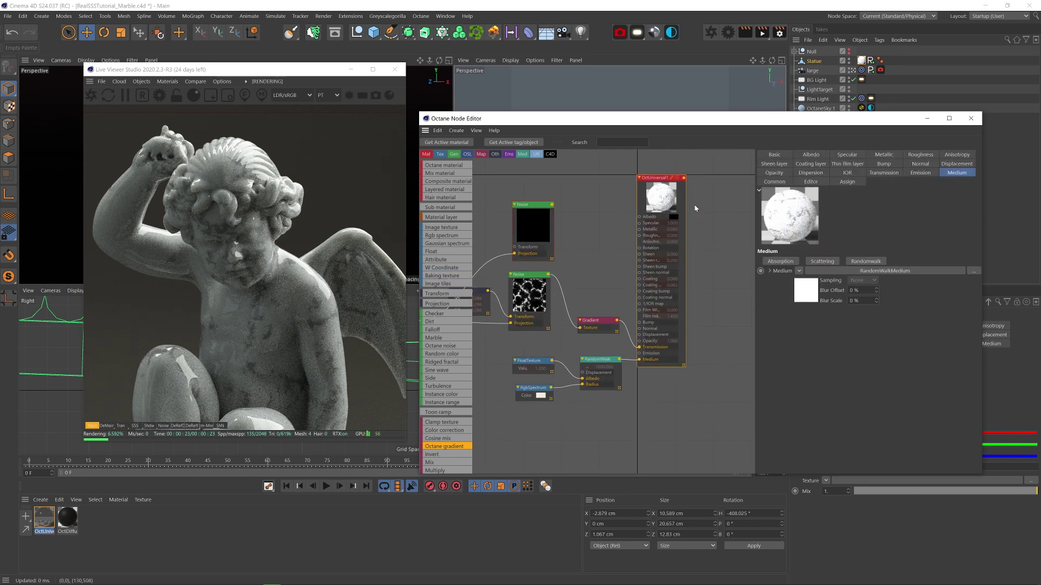
pyautogui.click(775, 181)
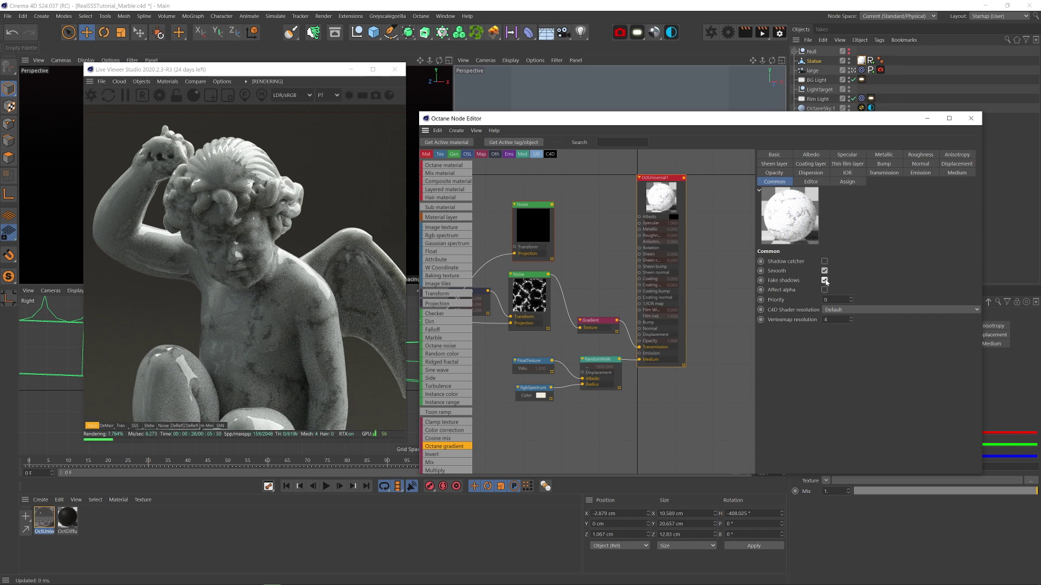
# - Connect the duplicated noise to the material's bump input through a new Octane gradient and solo that gradient
pyautogui.click(535, 227)
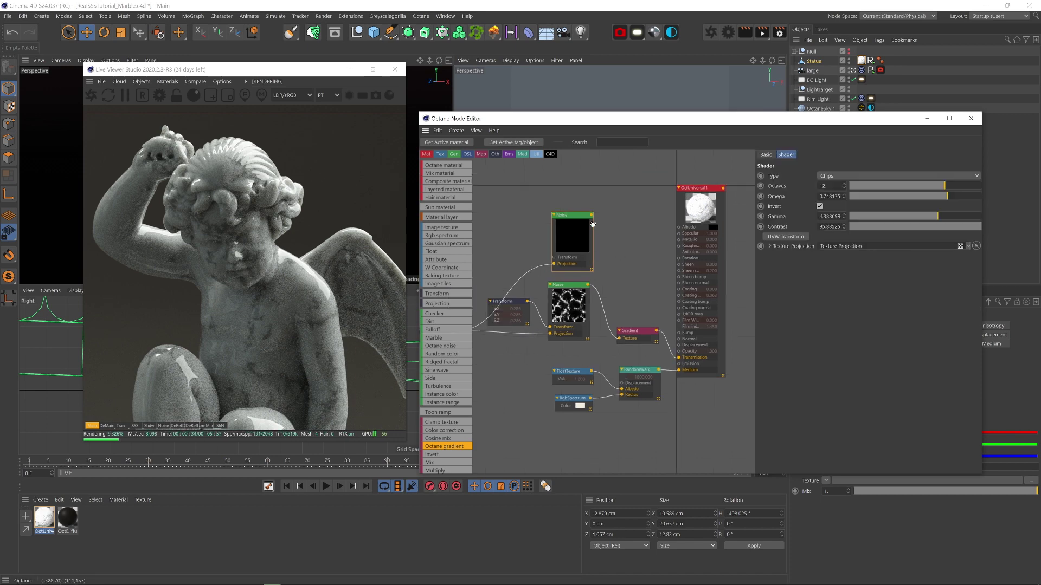
pyautogui.moveTo(679, 335); pyautogui.dragTo(679, 333)
pyautogui.moveTo(444, 446); pyautogui.dragTo(636, 295)
pyautogui.rightClick(636, 295)
pyautogui.click(645, 303)
# - Add a uniformly scaled-down UVW transform to the bump noise and change the noise type to Circular
pyautogui.click(580, 242)
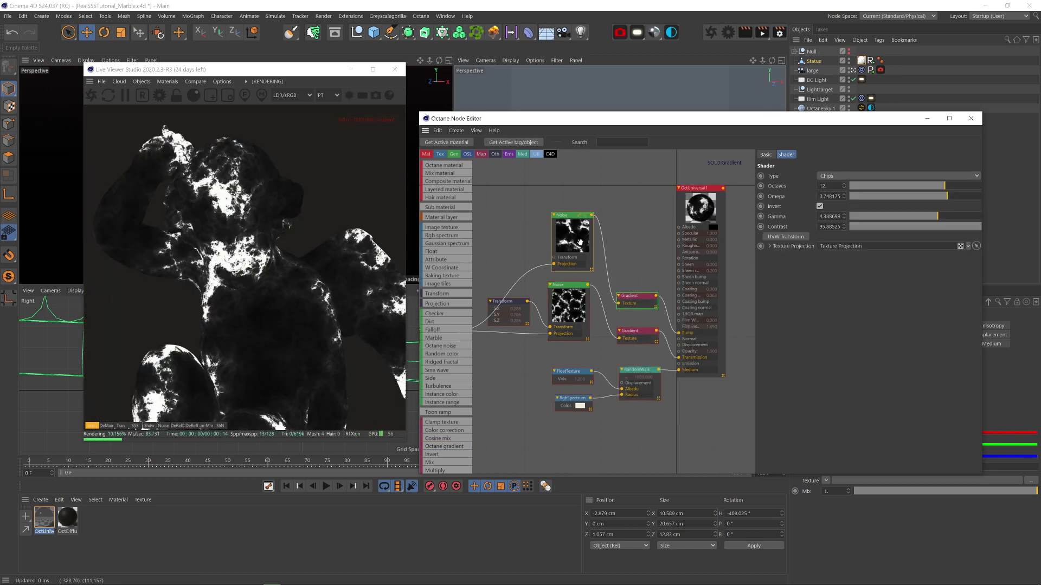
pyautogui.click(779, 237)
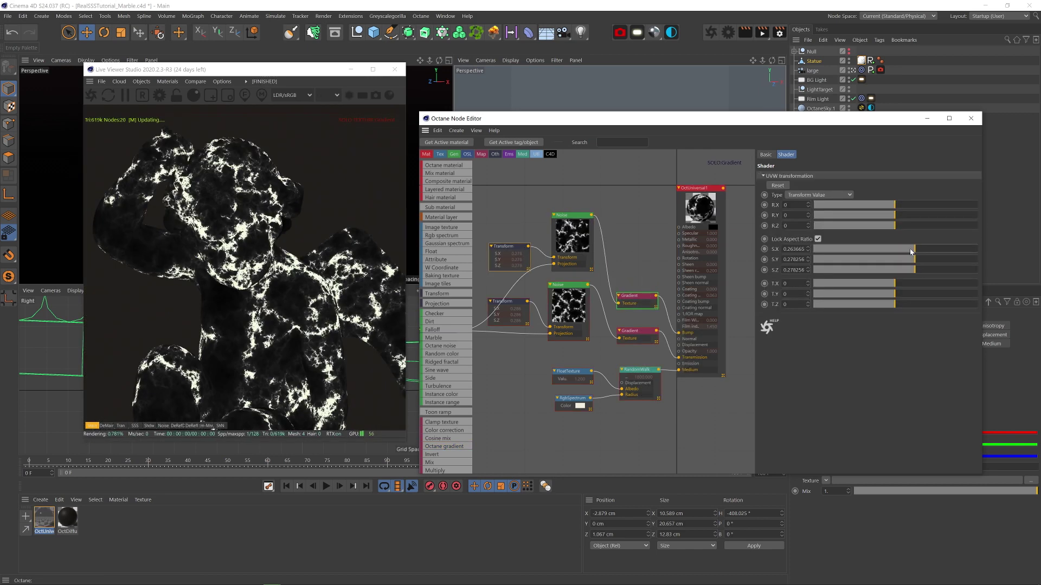
pyautogui.click(585, 240)
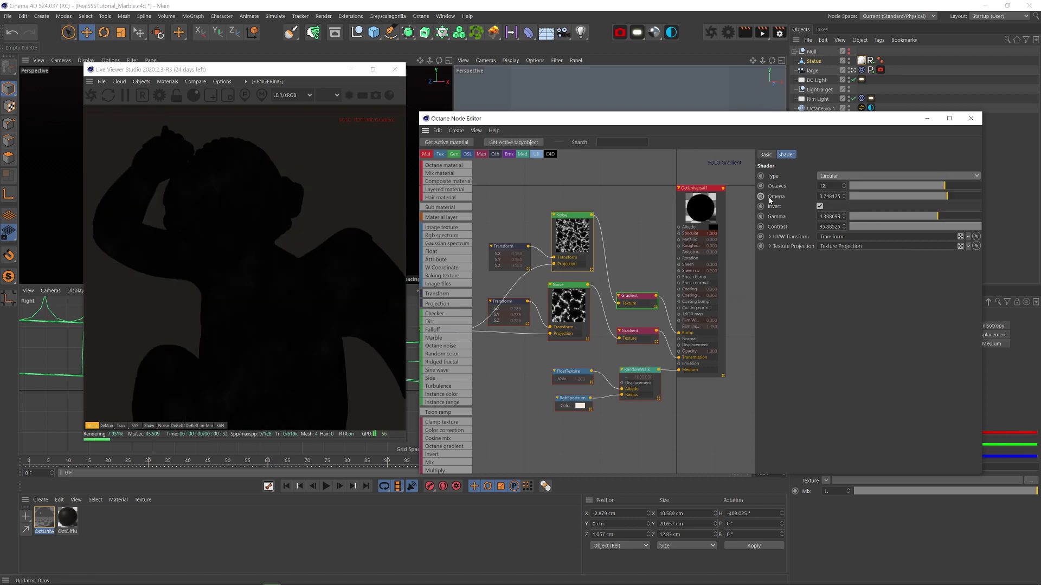
# - Turn off Invert on the bump noise and set Octaves to 7, Omega to about 0.456 and Gamma to about 1.14
pyautogui.moveTo(922, 217); pyautogui.dragTo(917, 216)
pyautogui.click(819, 206)
pyautogui.click(902, 185)
pyautogui.click(909, 196)
# - Scale the bump noise's transform down to about 0.017, enable Invert, and set Omega to about 0.664 and Gamma to about 0.341
pyautogui.click(514, 248)
pyautogui.moveTo(889, 249); pyautogui.dragTo(864, 251)
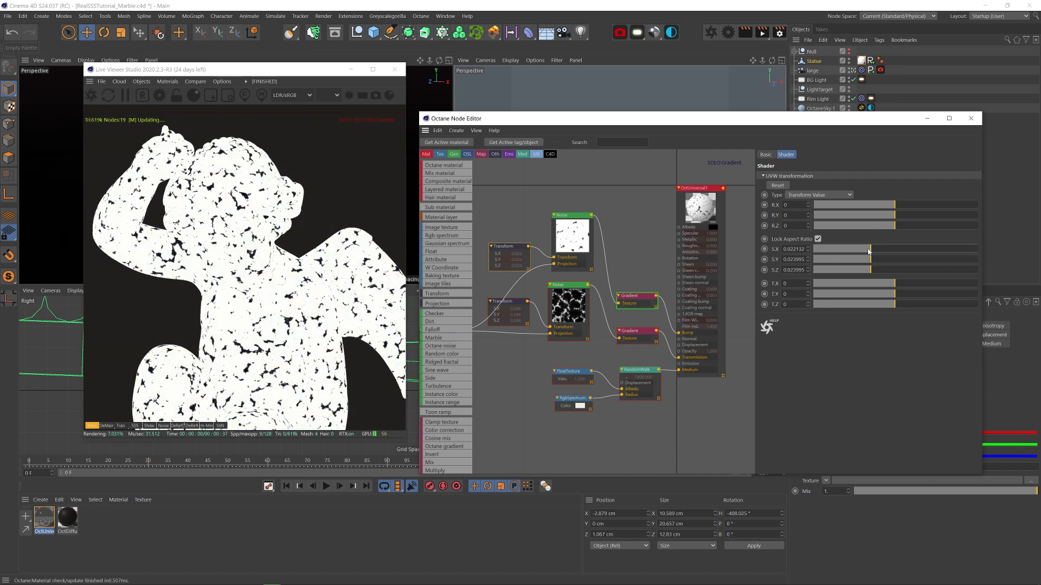
pyautogui.click(559, 233)
pyautogui.click(820, 207)
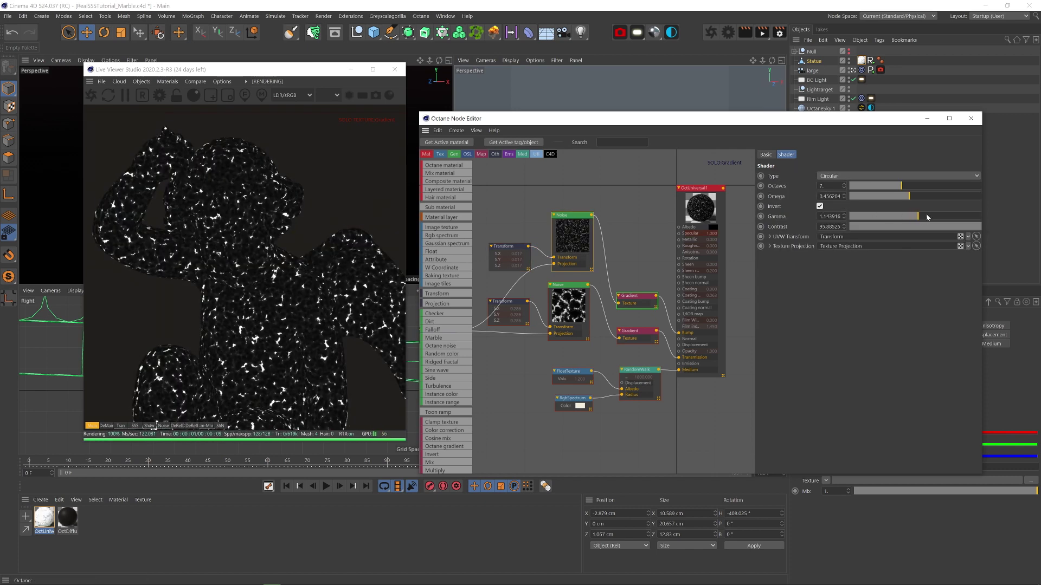
pyautogui.moveTo(926, 215); pyautogui.dragTo(898, 217)
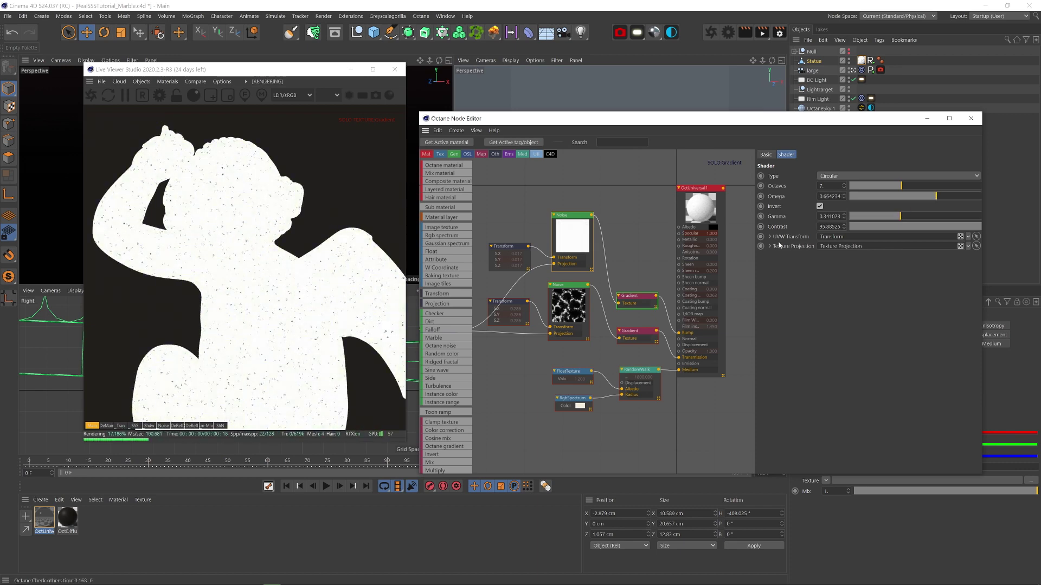
# - Set the bump gradient's start knot to 49% value and its end knot to 50%, and turn off its solo
pyautogui.click(631, 295)
pyautogui.doubleClick(806, 274)
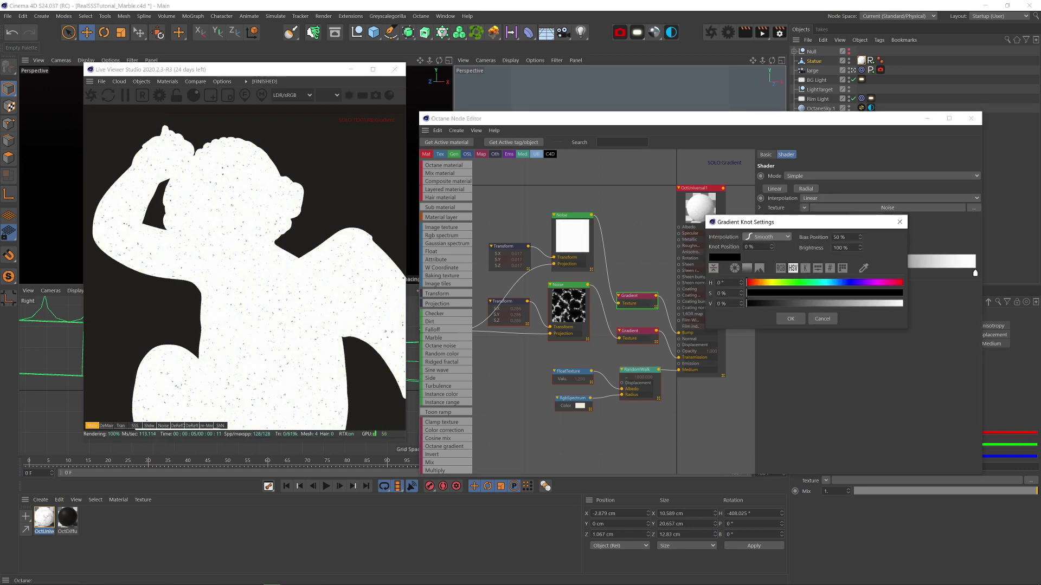
pyautogui.moveTo(725, 305); pyautogui.dragTo(709, 305)
pyautogui.write('49')
pyautogui.press('Return')
pyautogui.doubleClick(975, 273)
pyautogui.moveTo(865, 305); pyautogui.dragTo(776, 304)
pyautogui.write('50')
pyautogui.press('Return')
pyautogui.rightClick(629, 296)
pyautogui.click(645, 306)
# - Raise the bump noise's Gamma in small increments to about 0.401
pyautogui.moveTo(601, 198); pyautogui.dragTo(602, 245, button='middle')
pyautogui.click(570, 264)
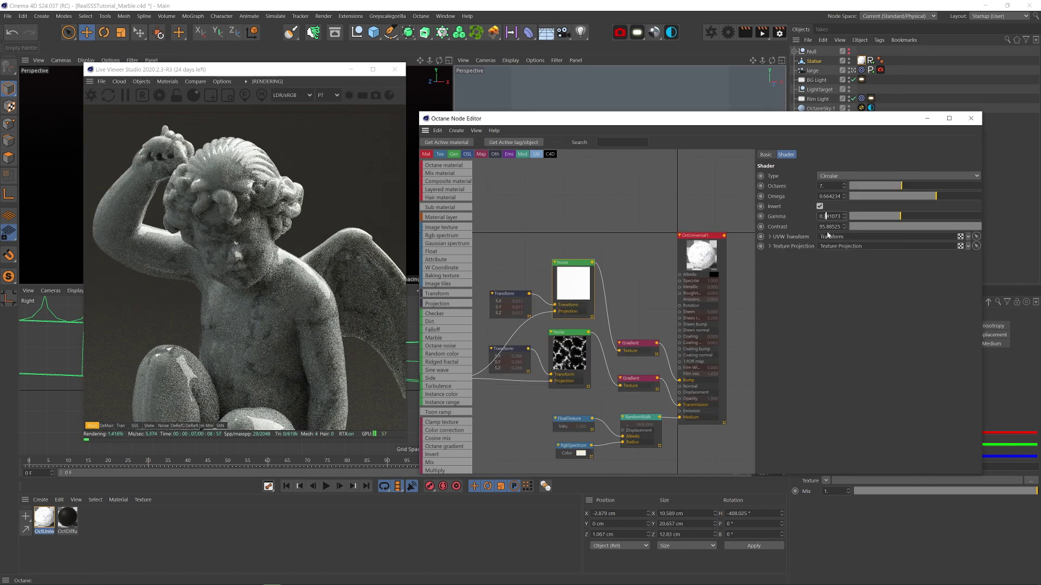
pyautogui.press('Up')
pyautogui.press('Up')
pyautogui.press('Up')
pyautogui.press('Up')
pyautogui.press('Up')
pyautogui.press('Up')
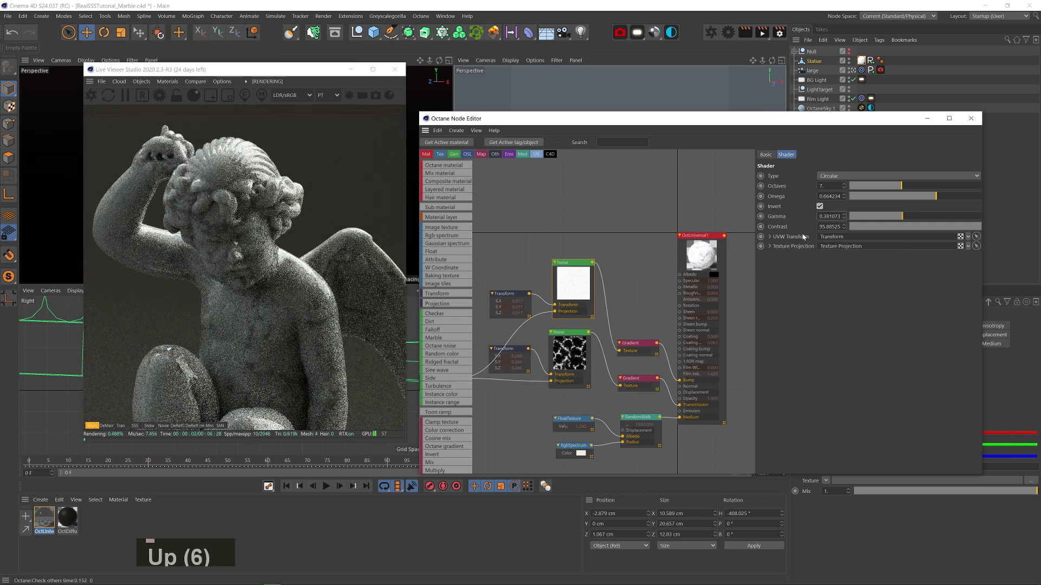
# - Duplicate the bump noise above the original, connect the existing Texture Projection to the copy, and feed it into the material's roughness
pyautogui.click(580, 250)
pyautogui.keyDown('ctrl'); pyautogui.moveTo(573, 297); pyautogui.dragTo(576, 232); pyautogui.keyUp('ctrl')
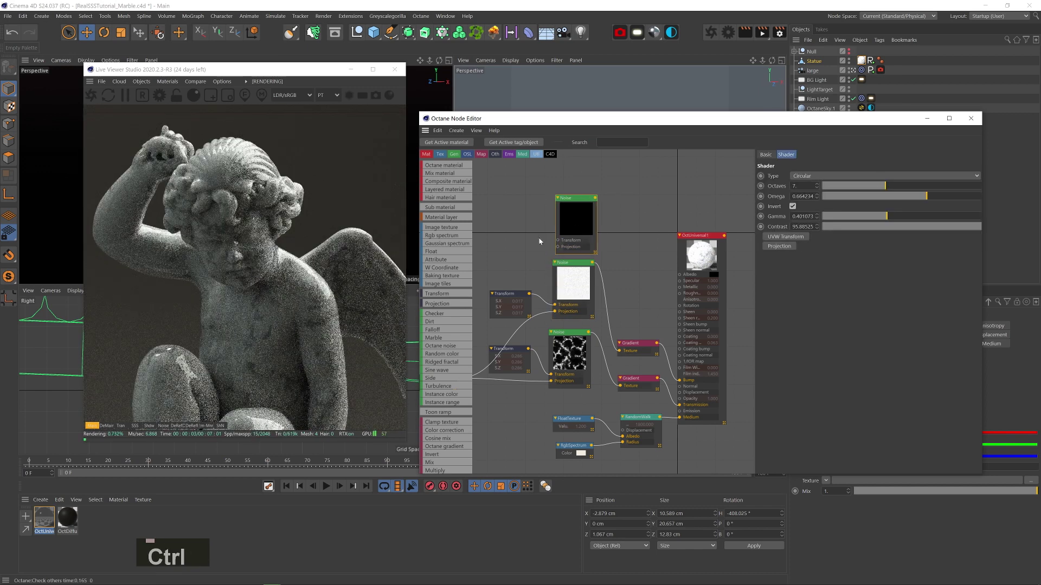
pyautogui.moveTo(539, 239); pyautogui.dragTo(600, 222, button='middle')
pyautogui.moveTo(516, 361); pyautogui.dragTo(619, 230)
pyautogui.moveTo(692, 219); pyautogui.dragTo(623, 248, button='middle')
pyautogui.moveTo(673, 309); pyautogui.dragTo(673, 306)
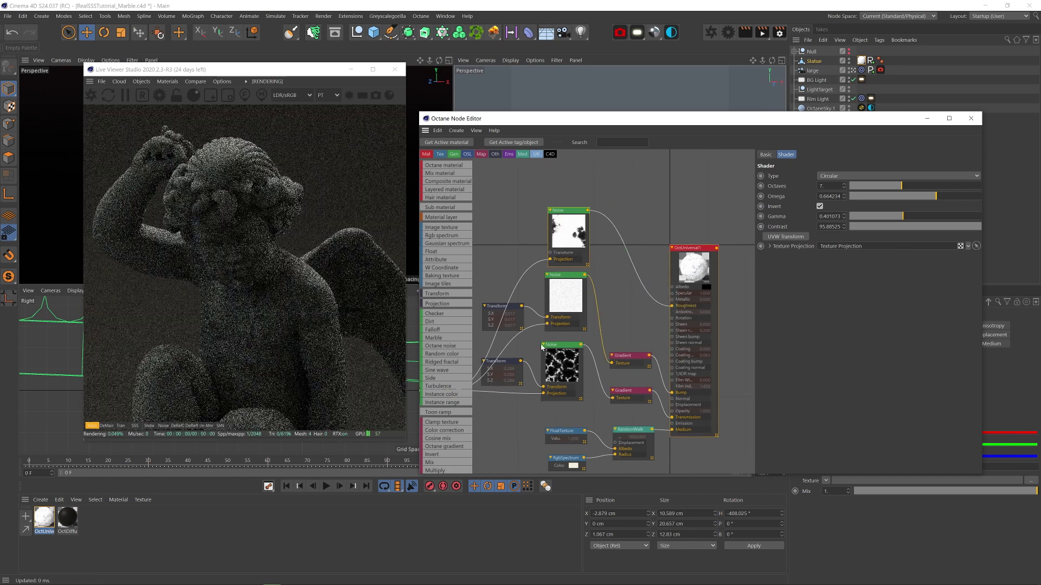
# - Insert an Octane gradient between the new noise and the material's roughness input, and solo that gradient
pyautogui.moveTo(633, 267); pyautogui.dragTo(633, 268)
pyautogui.moveTo(635, 271); pyautogui.dragTo(629, 290)
pyautogui.click(568, 224)
pyautogui.rightClick(640, 297)
pyautogui.click(653, 302)
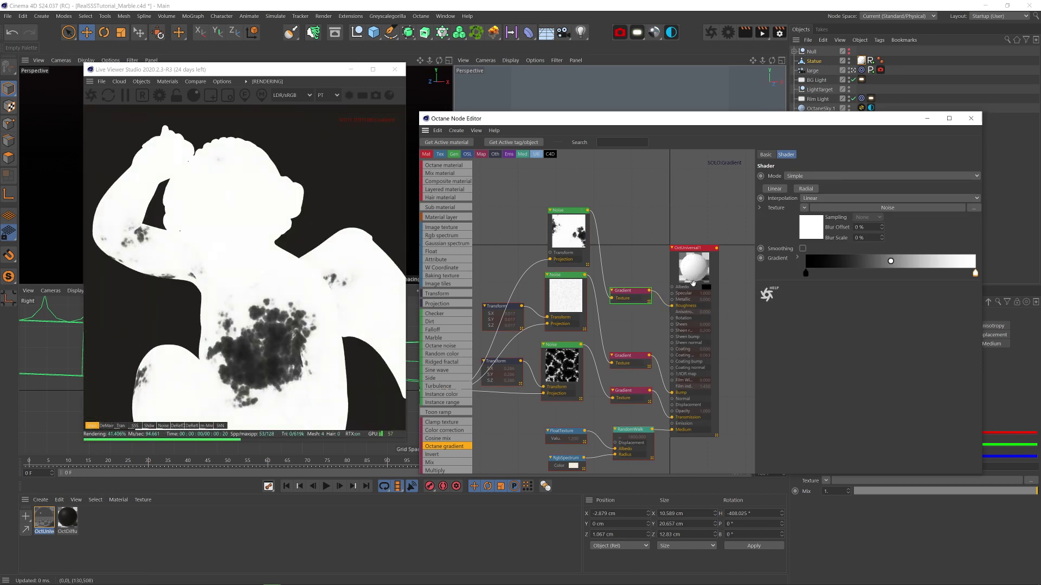
# - Add a UVW transform to the roughness noise and scale it down uniformly
pyautogui.click(567, 236)
pyautogui.click(792, 238)
pyautogui.moveTo(507, 254); pyautogui.dragTo(501, 247)
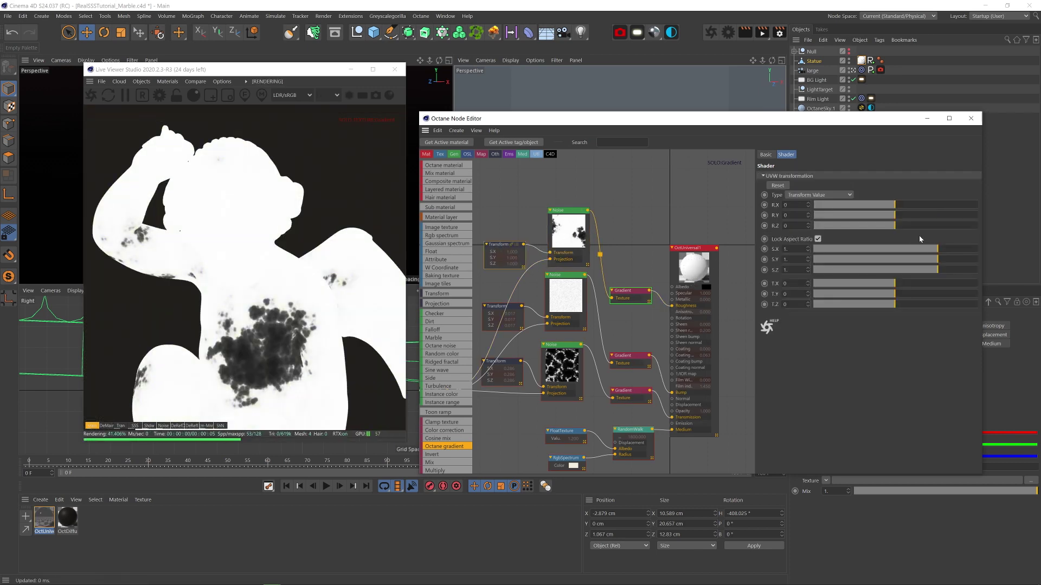
pyautogui.moveTo(933, 249); pyautogui.dragTo(918, 251)
# - Set the roughness noise's Octaves to 11, Omega to about 0.839, Gamma to about 0.874 and Contrast to about 57.9
pyautogui.click(577, 235)
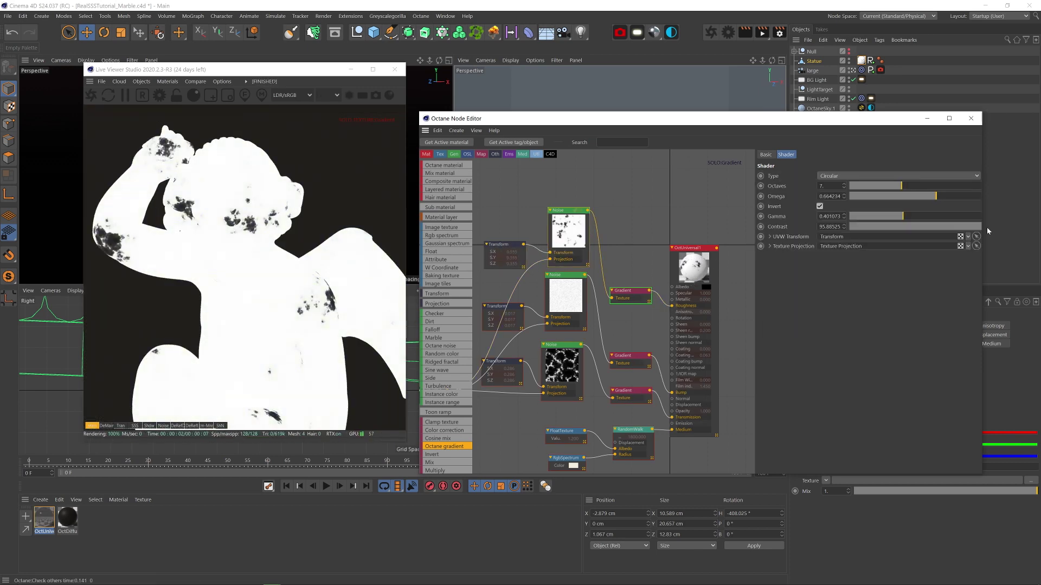
pyautogui.click(923, 217)
pyautogui.hotkey('ctrl', 'z')
pyautogui.click(915, 216)
pyautogui.click(959, 196)
pyautogui.click(936, 186)
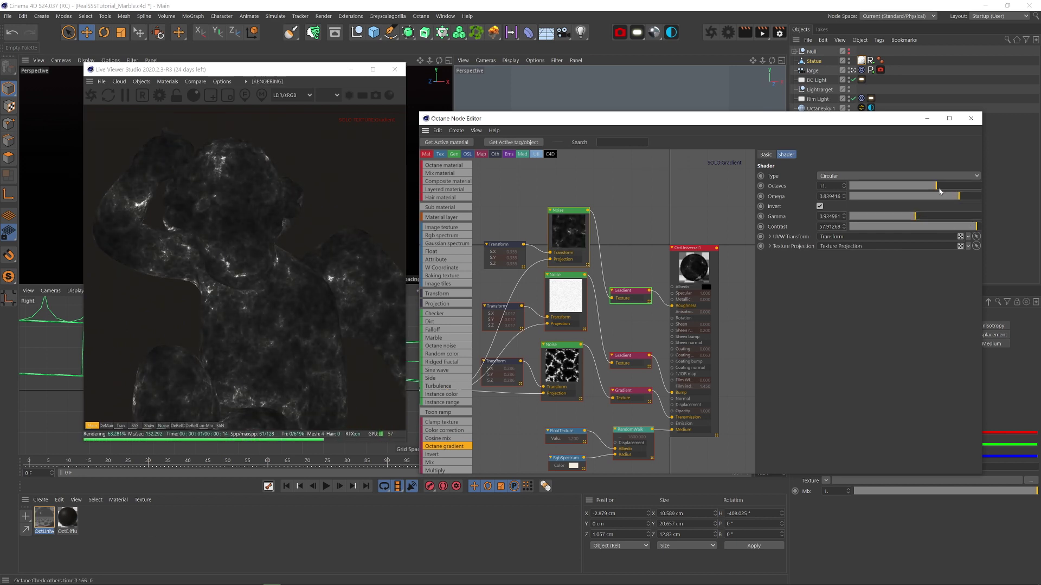
pyautogui.click(917, 217)
pyautogui.moveTo(916, 218); pyautogui.dragTo(913, 217)
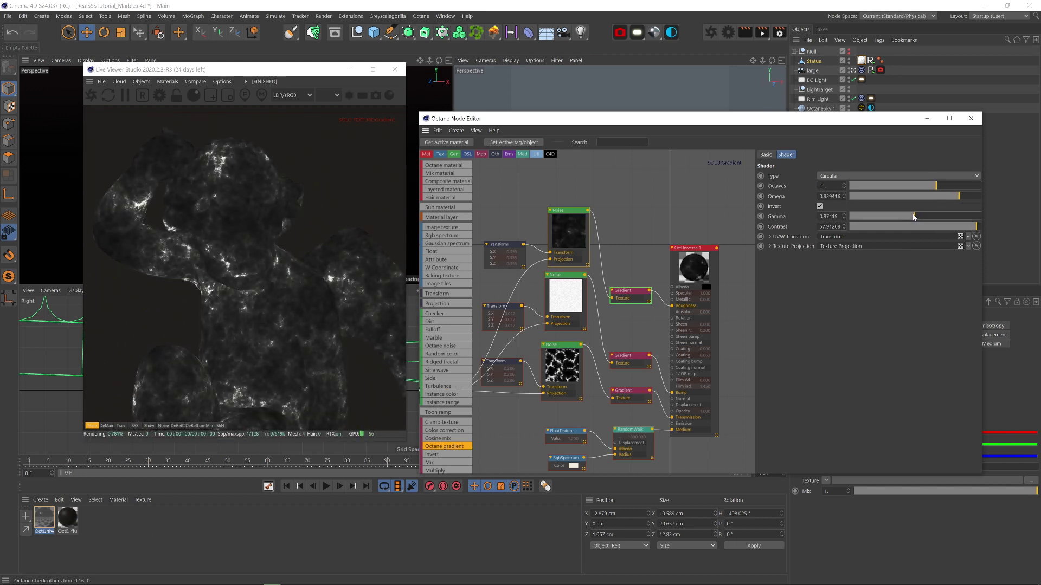
# - Set the roughness gradient's start knot to 50% value and darken its end knot to a light grey
pyautogui.click(631, 303)
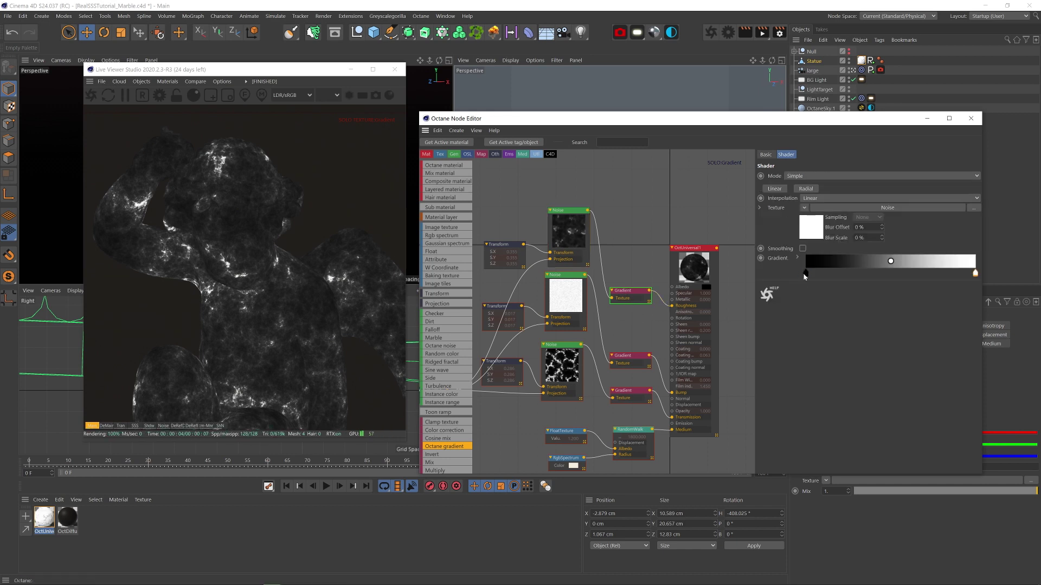
pyautogui.doubleClick(806, 275)
pyautogui.write('50')
pyautogui.press('Return')
pyautogui.doubleClick(975, 275)
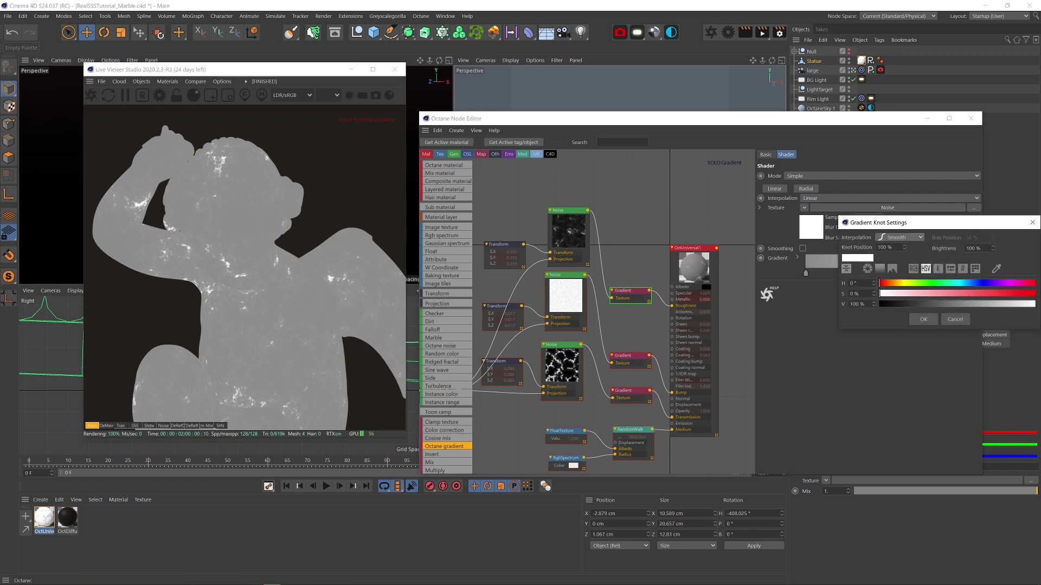
pyautogui.write('50')
pyautogui.press('Return')
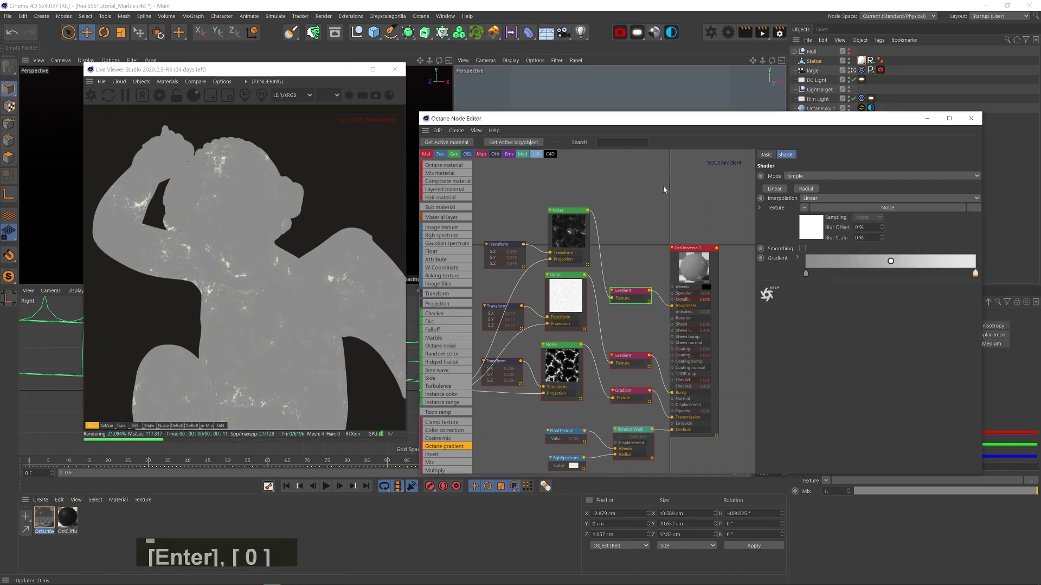
# - Turn off solo on the roughness gradient and save the scene
pyautogui.rightClick(642, 295)
pyautogui.click(650, 300)
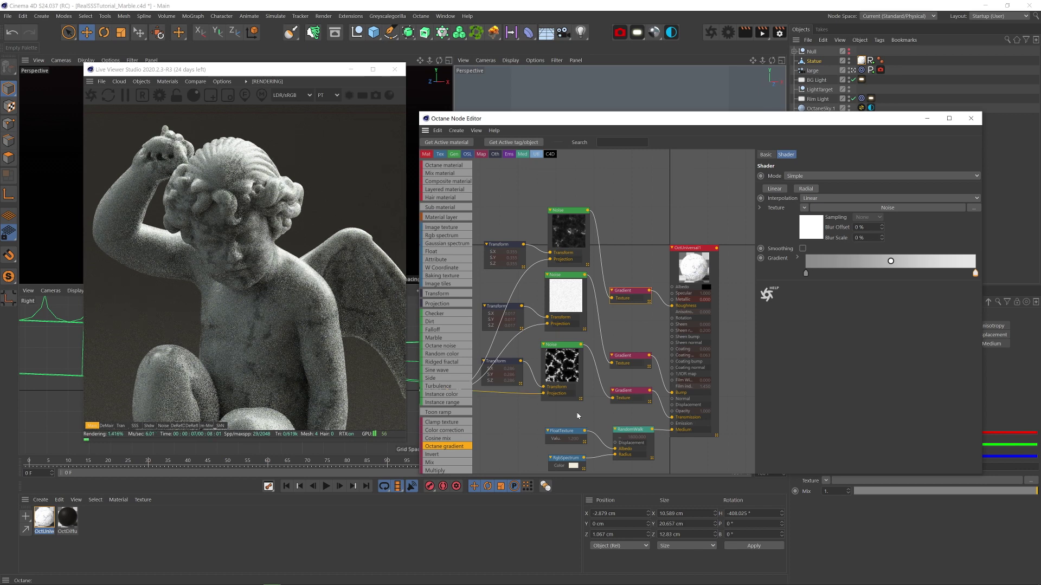
pyautogui.hotkey('ctrl', 's')
# - Move the vein noise, its transform and gradient, and the Random Walk medium nodes down to free space in the graph
pyautogui.moveTo(575, 412); pyautogui.dragTo(607, 318, button='middle')
pyautogui.moveTo(684, 423); pyautogui.dragTo(515, 261)
pyautogui.moveTo(588, 274); pyautogui.dragTo(588, 332)
pyautogui.moveTo(586, 290); pyautogui.dragTo(578, 323, button='middle')
# - Duplicate the vein noise above the original and connect the existing Transform and Texture Projection to the copy
pyautogui.moveTo(579, 369); pyautogui.dragTo(582, 318)
pyautogui.moveTo(544, 369); pyautogui.dragTo(569, 333)
pyautogui.moveTo(567, 323); pyautogui.dragTo(604, 325, button='middle')
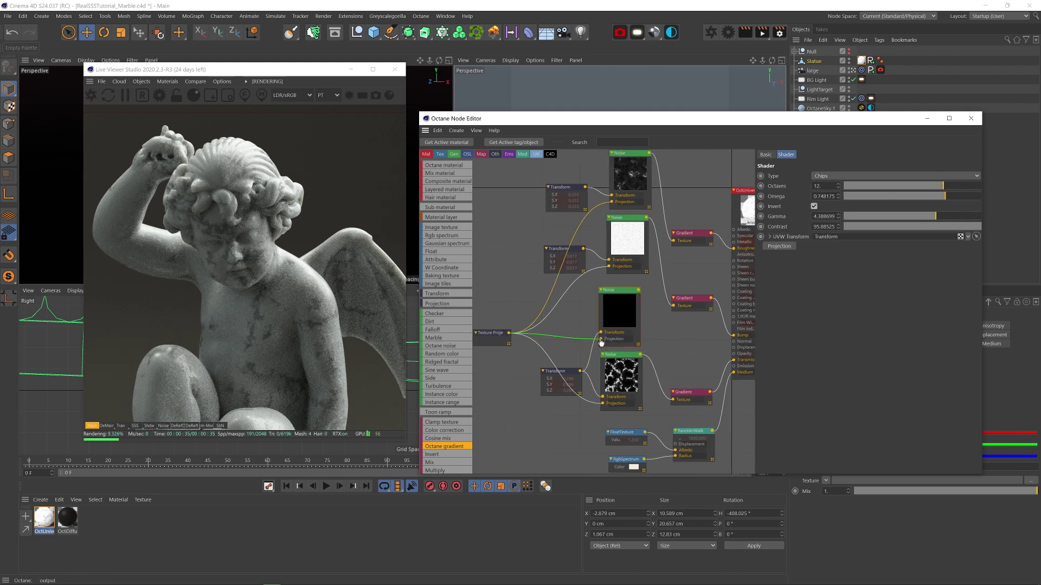
pyautogui.moveTo(600, 340); pyautogui.dragTo(522, 375)
# - Combine both vein noises through a Multiply node feeding the transmission gradient, and save the scene
pyautogui.scroll(-1, 440, 454)
pyautogui.moveTo(440, 453); pyautogui.dragTo(627, 336)
pyautogui.moveTo(591, 294); pyautogui.dragTo(617, 367)
pyautogui.moveTo(653, 326); pyautogui.dragTo(658, 342)
pyautogui.hotkey('ctrl', 's')
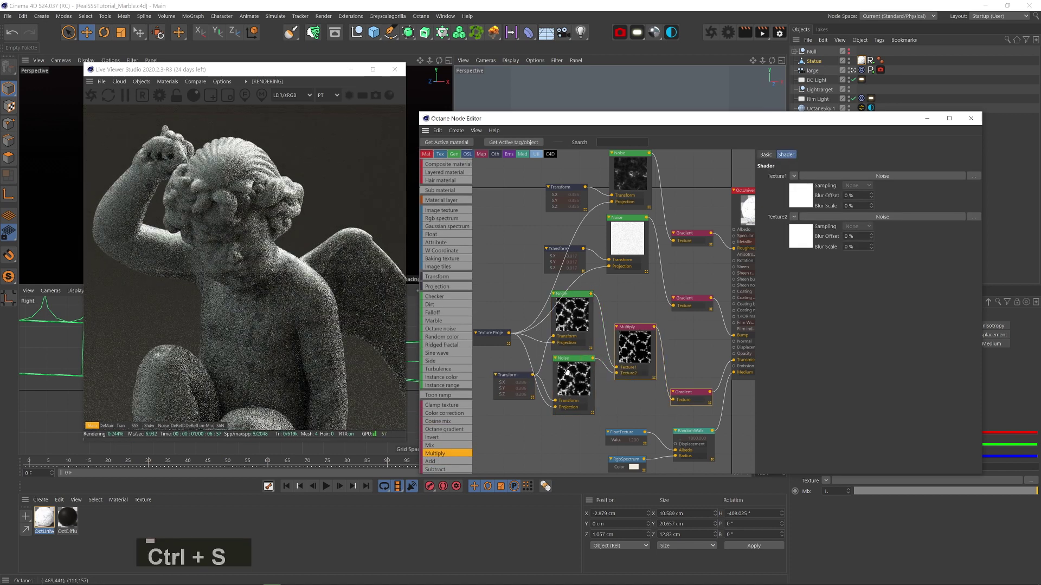
# - Solo the original vein noise and then its copy, turn off the copy's Invert and set its Gamma to about 0.39
pyautogui.rightClick(569, 368)
pyautogui.click(583, 376)
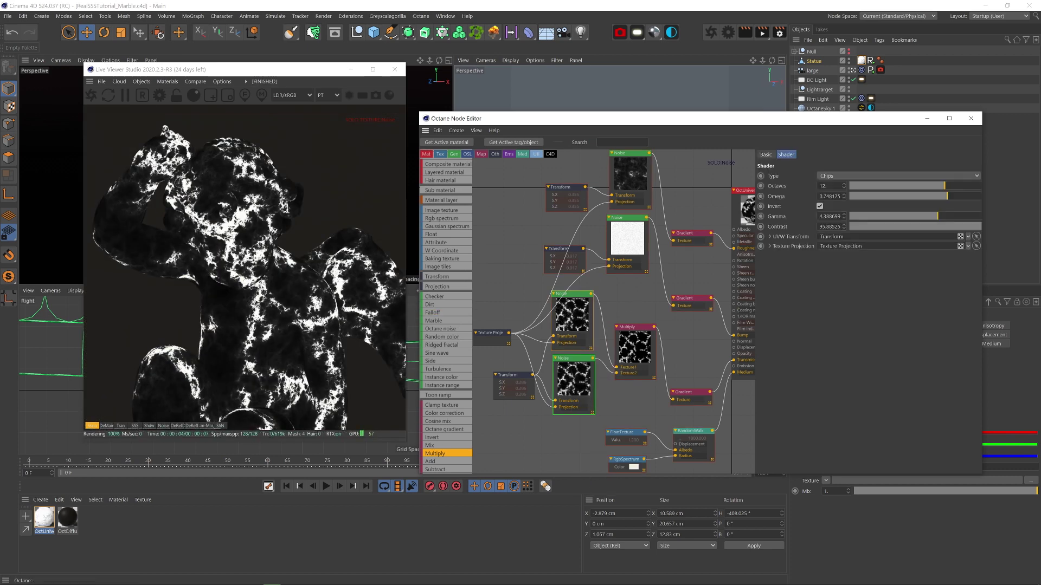
pyautogui.rightClick(575, 315)
pyautogui.click(588, 324)
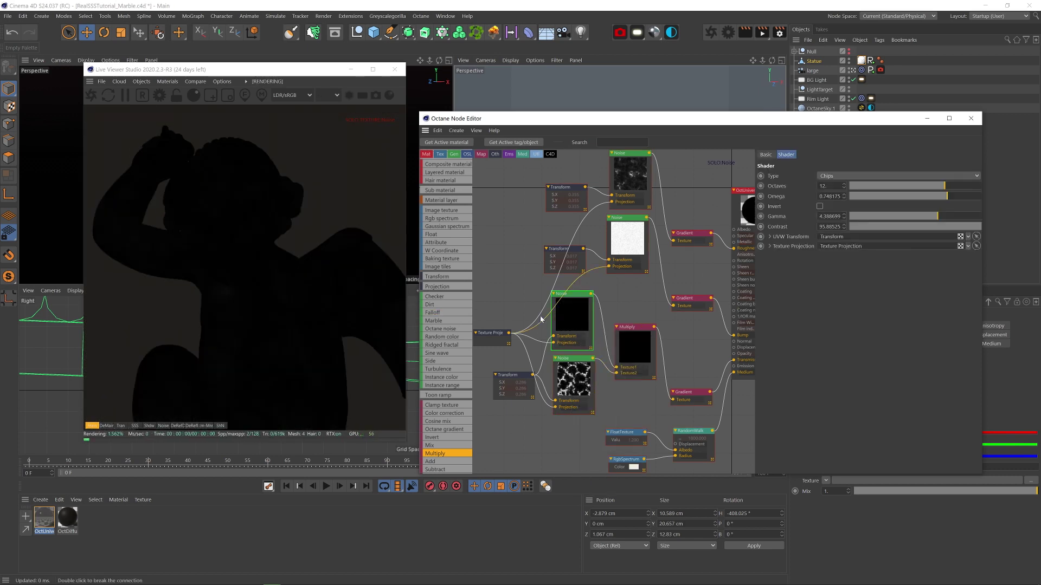
pyautogui.moveTo(939, 217); pyautogui.dragTo(903, 217)
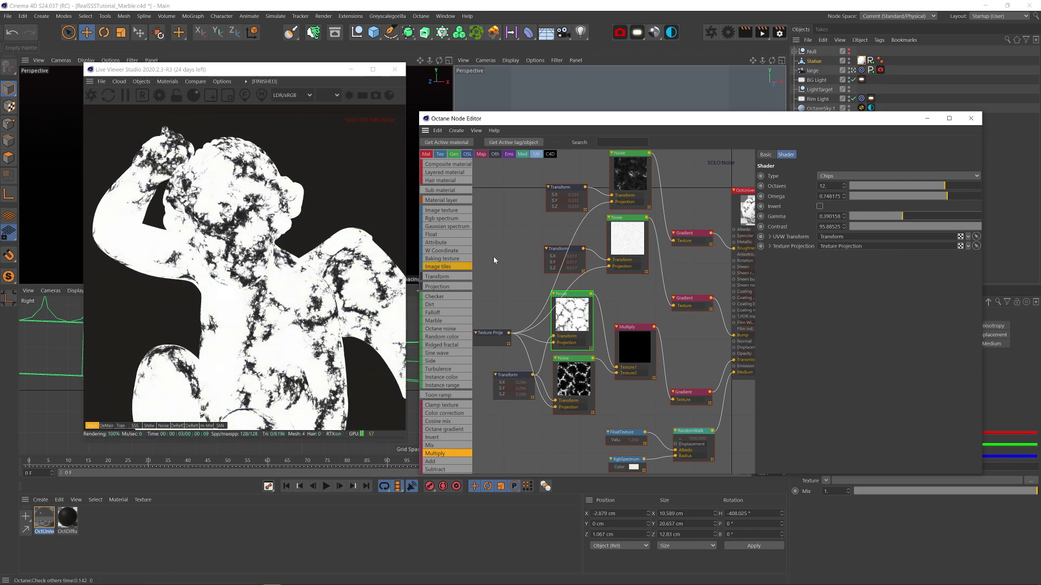
# - Solo the Multiply node and retune its noises: the copy to Octaves 10 and Omega about 0.646, the original to Gamma about 3.03
pyautogui.click(646, 355)
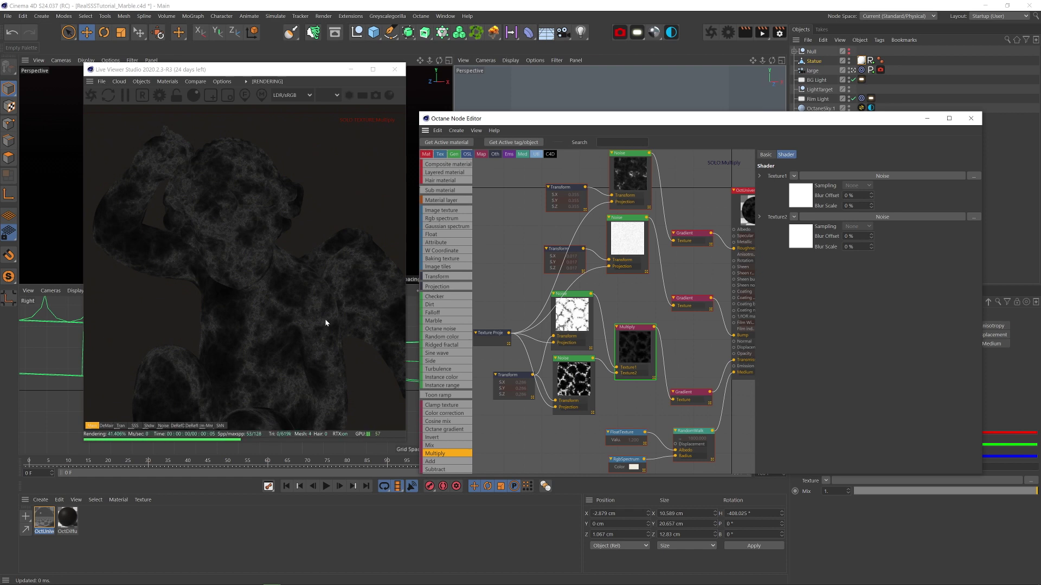
pyautogui.click(901, 216)
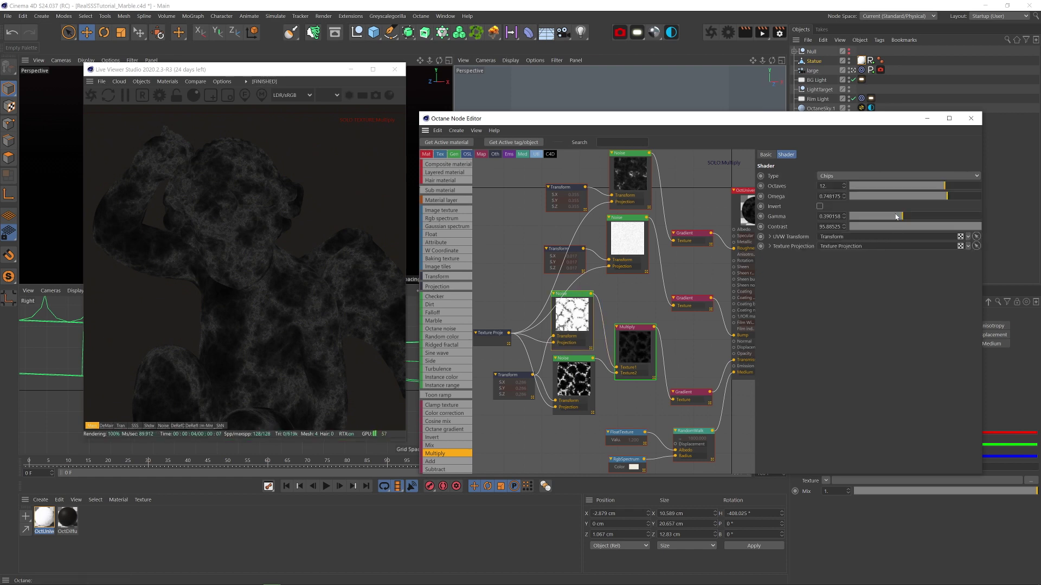
pyautogui.click(936, 197)
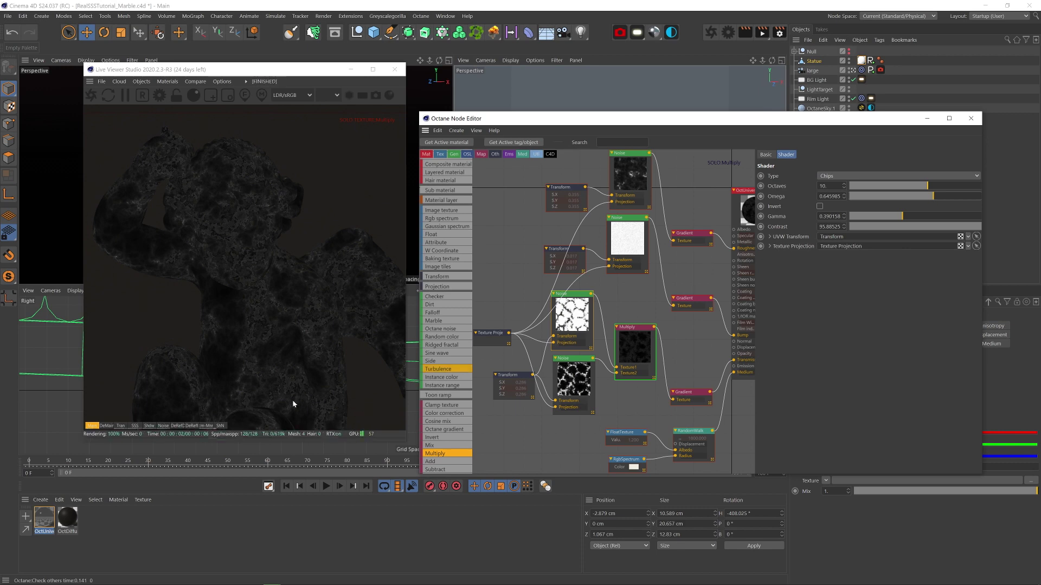
pyautogui.click(594, 364)
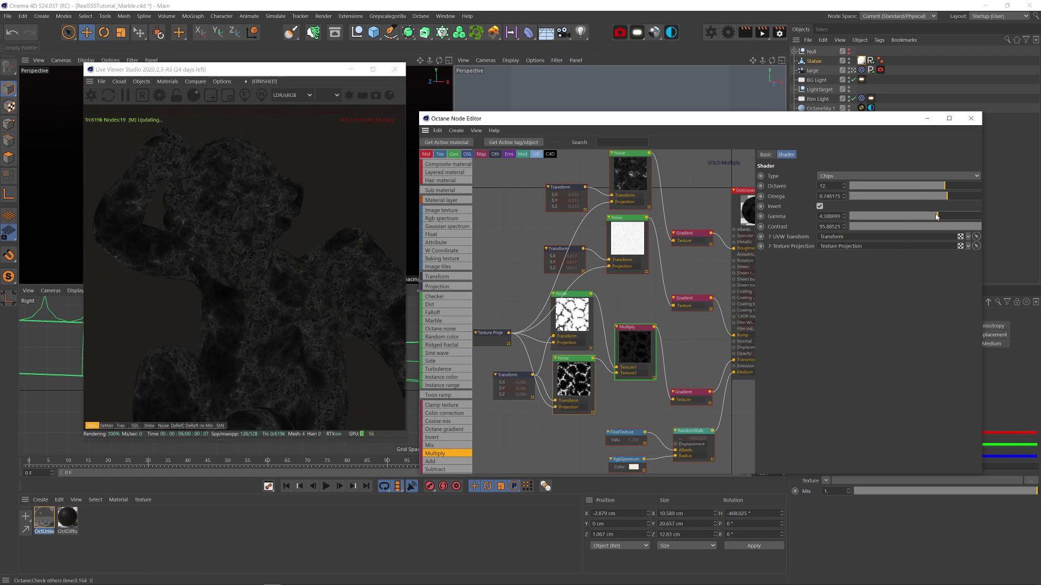
pyautogui.moveTo(934, 217); pyautogui.dragTo(932, 216)
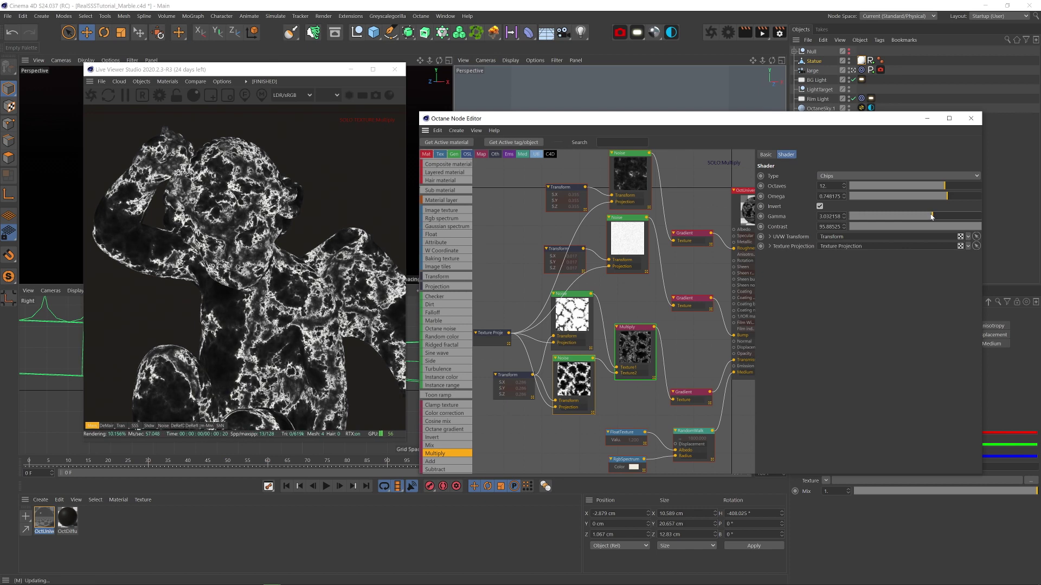
# - Set the vein noise copy's Contrast to 200, Octaves to 5 and Omega to about 0.46
pyautogui.click(571, 322)
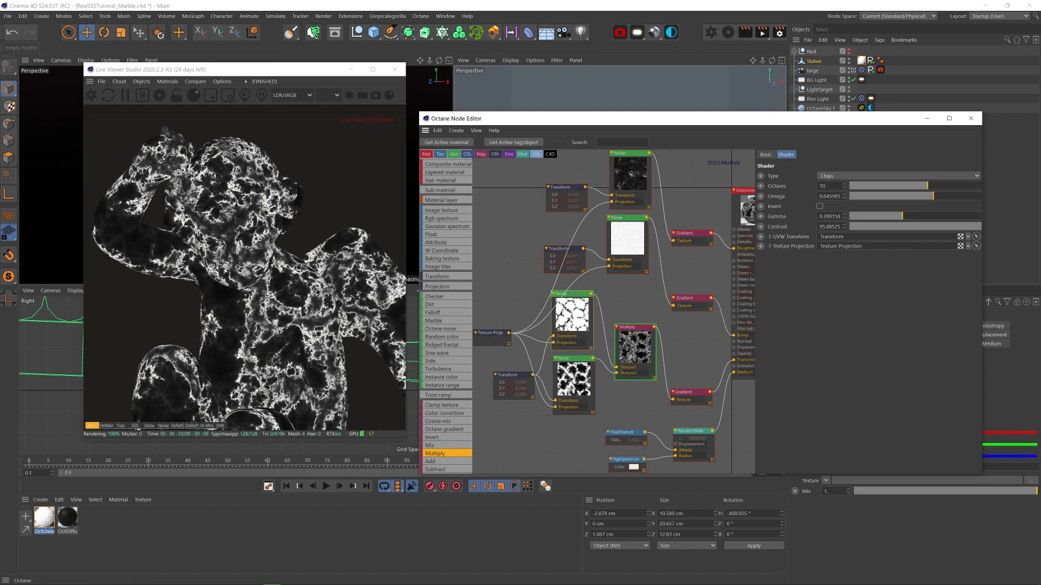
pyautogui.write('200')
pyautogui.press('Return')
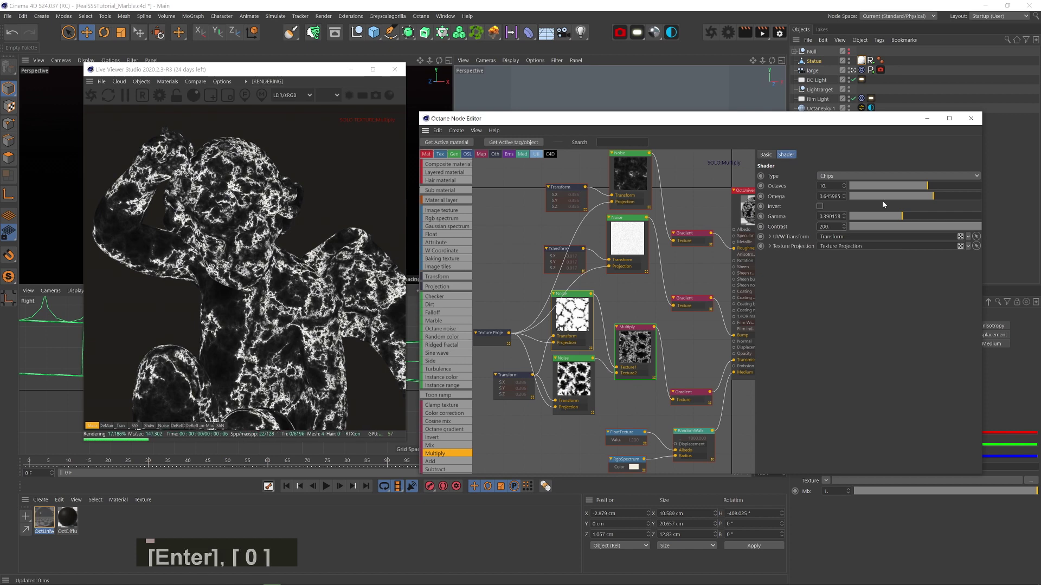
pyautogui.moveTo(876, 184); pyautogui.dragTo(969, 197)
pyautogui.click(889, 188)
pyautogui.moveTo(892, 196); pyautogui.dragTo(926, 196)
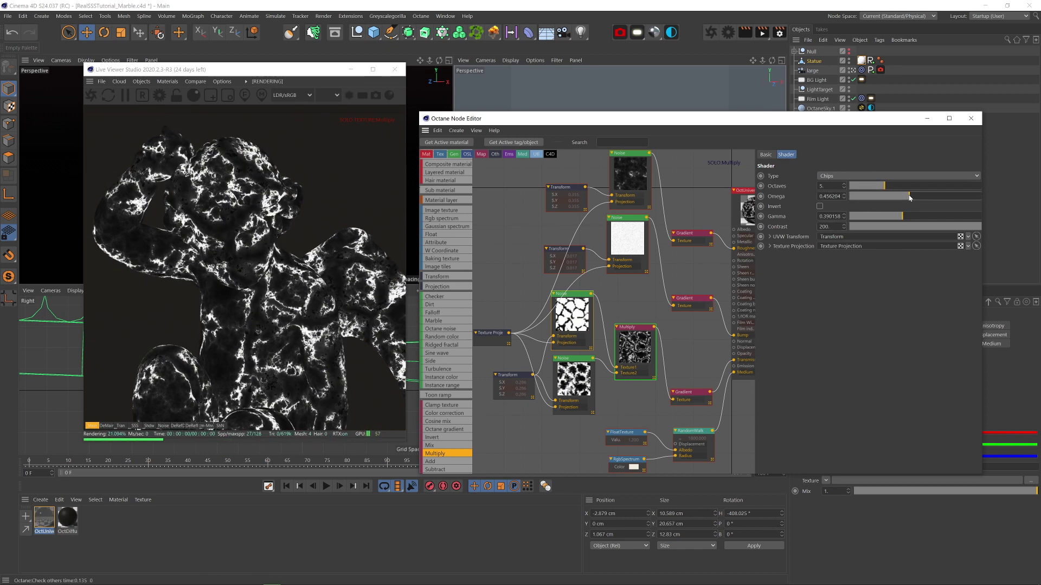
# - Turn off solo on the Multiply node and save the scene
pyautogui.rightClick(645, 358)
pyautogui.click(658, 365)
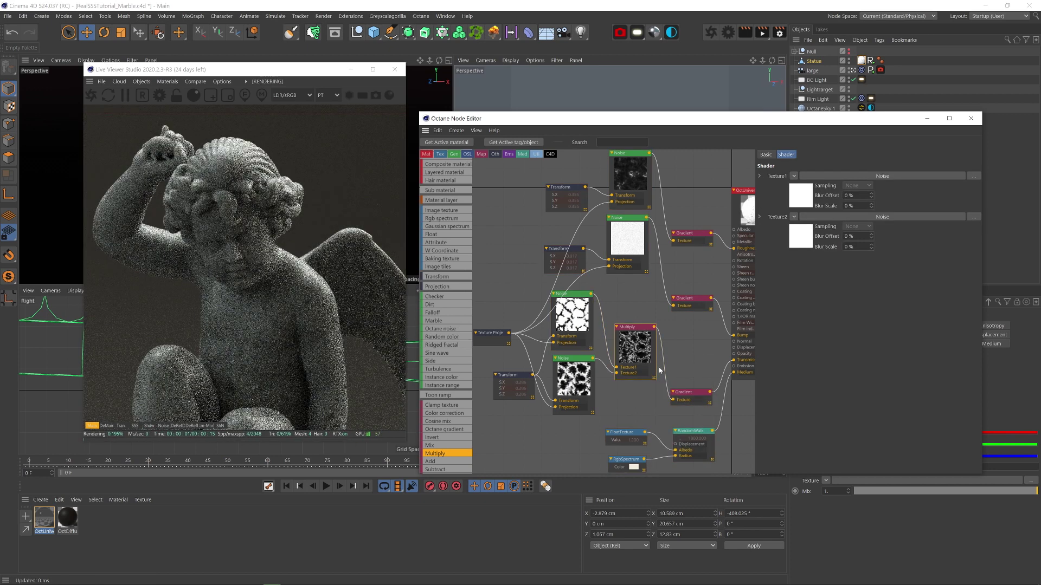
pyautogui.hotkey('ctrl', 's')
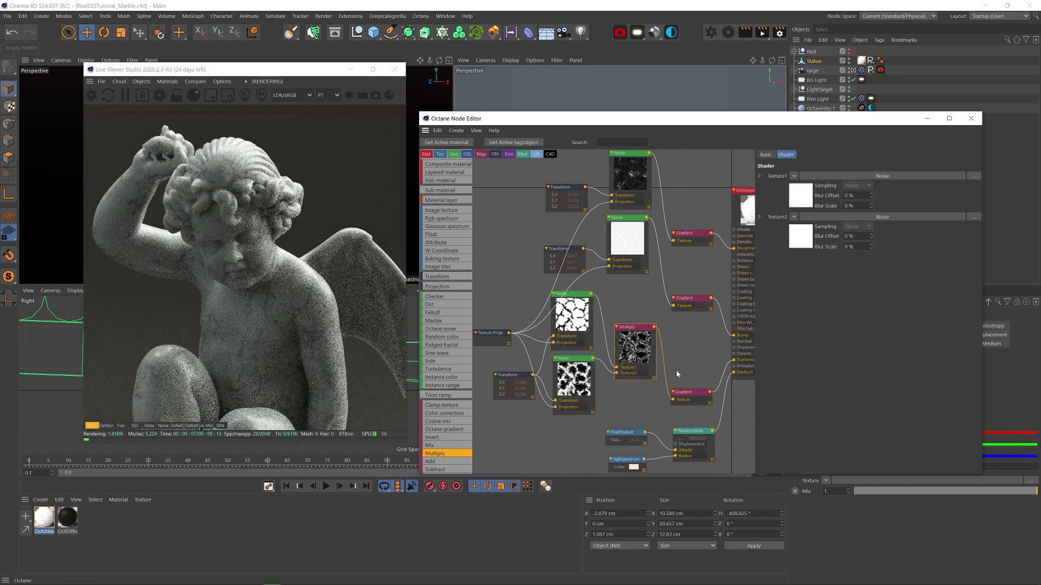
# - Insert a Gradient node between the original vein noise and the Multiply node and set its start knot's brightness to 30%
pyautogui.click(571, 319)
pyautogui.moveTo(634, 347); pyautogui.dragTo(652, 347)
pyautogui.moveTo(608, 319); pyautogui.dragTo(609, 320)
pyautogui.moveTo(573, 374); pyautogui.dragTo(556, 377)
pyautogui.click(608, 325)
pyautogui.doubleClick(805, 275)
pyautogui.click(724, 299)
pyautogui.write('30')
pyautogui.press('Return')
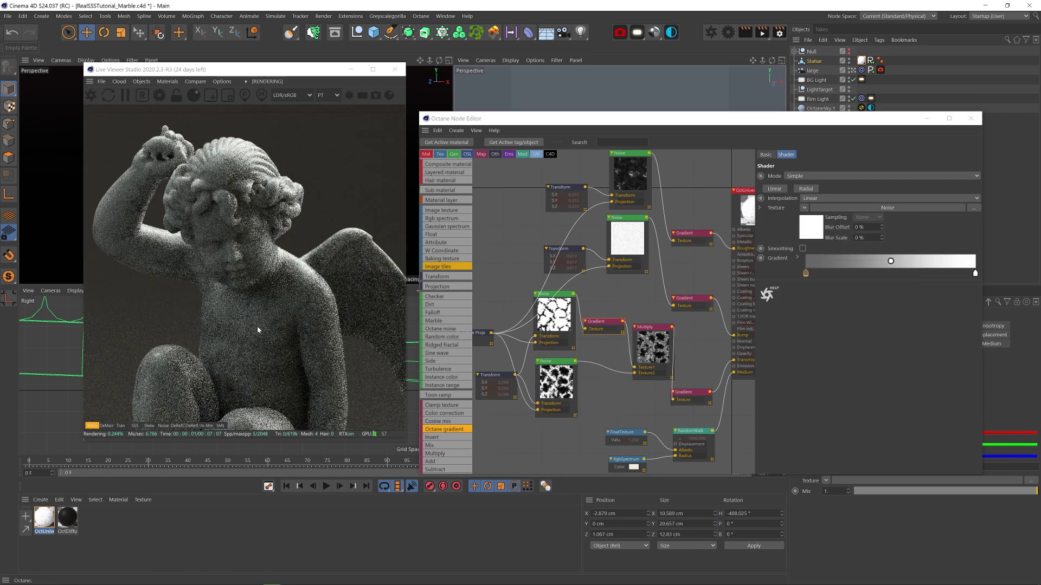
# - Solo the final vein gradient after the Multiply node, move its end knot to about 30% of the ramp, and turn off solo
pyautogui.rightClick(651, 352)
pyautogui.click(645, 338)
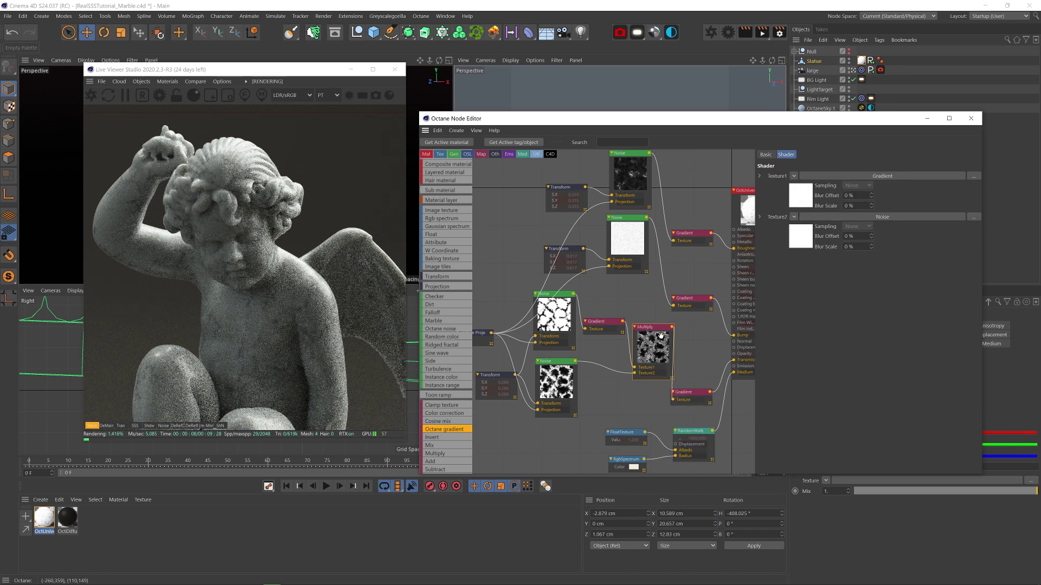
pyautogui.rightClick(688, 394)
pyautogui.click(710, 401)
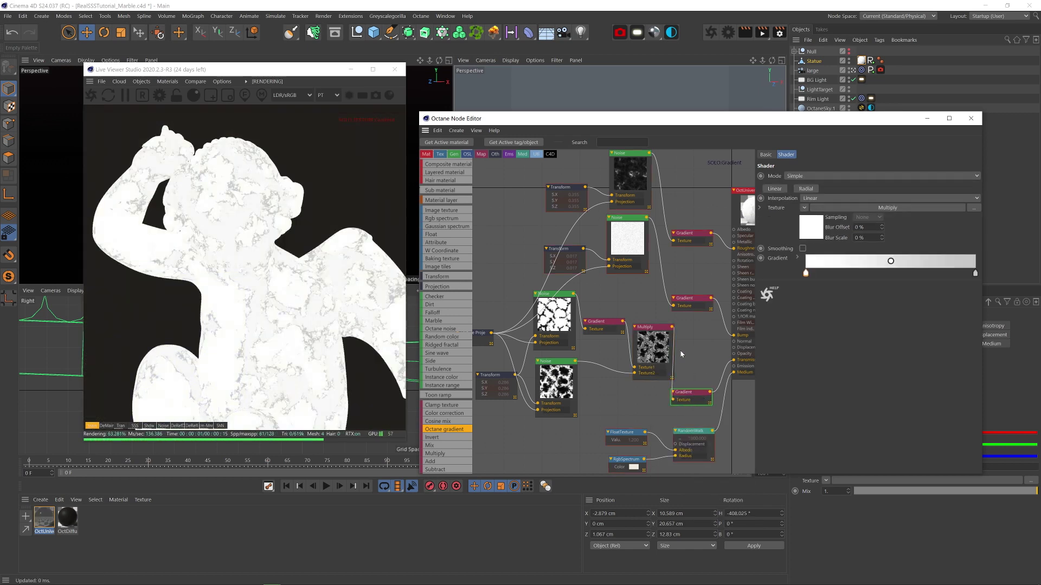
pyautogui.moveTo(974, 273); pyautogui.dragTo(915, 274)
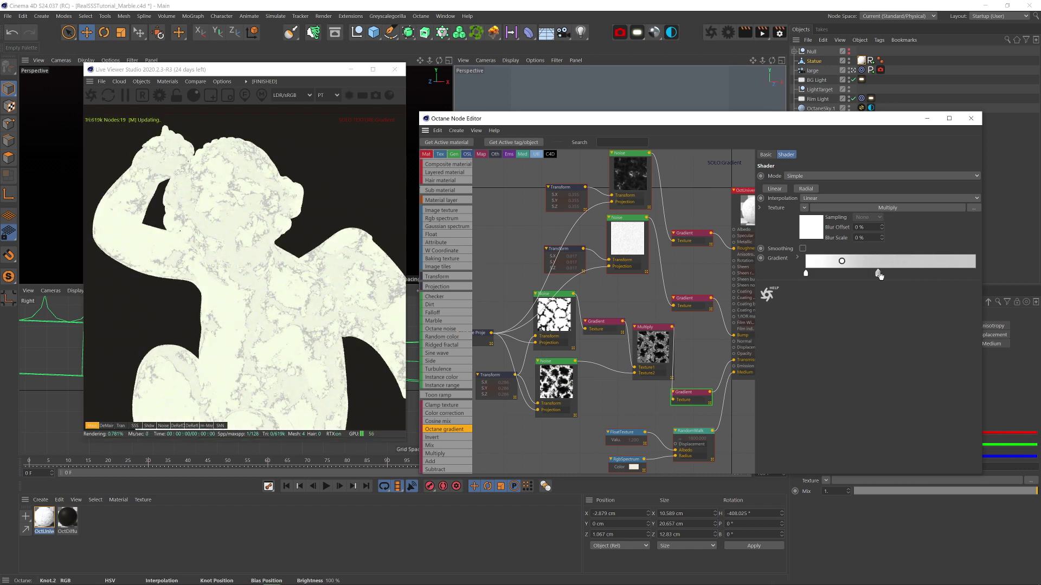
pyautogui.moveTo(851, 275); pyautogui.dragTo(845, 273)
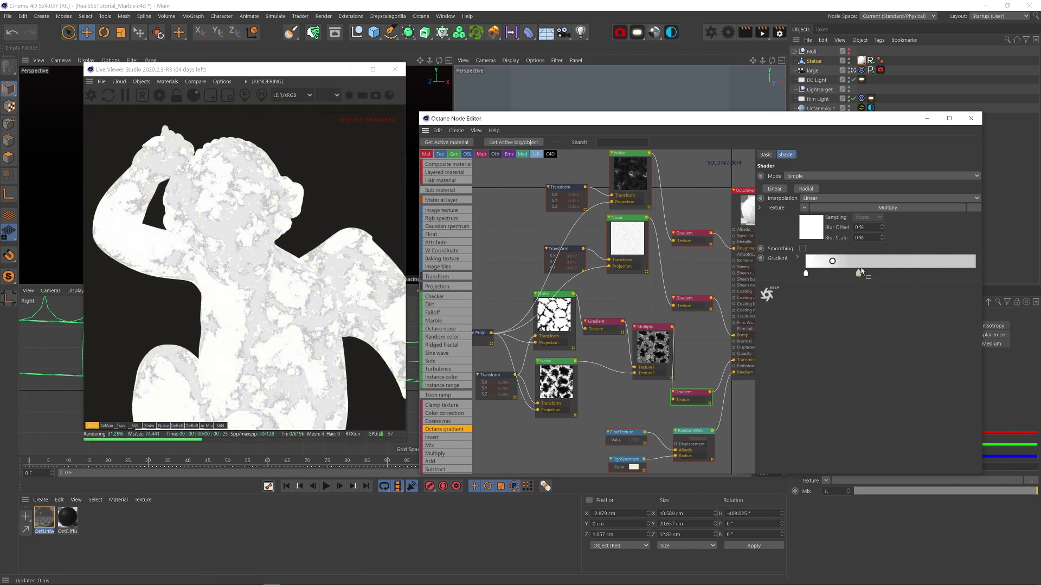
pyautogui.rightClick(687, 399)
pyautogui.click(719, 406)
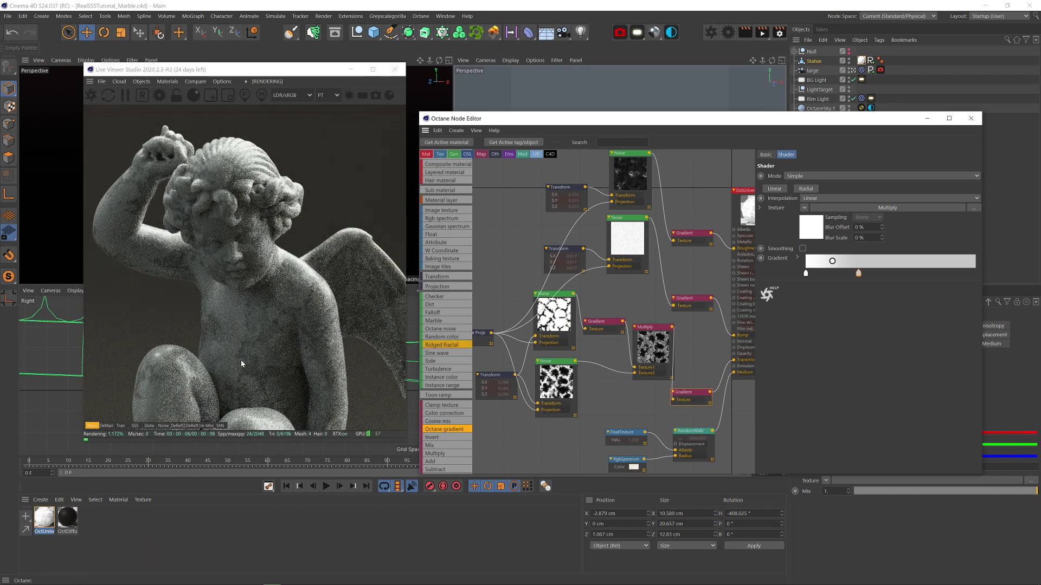
# - Disconnect the final vein gradient from the material's Transmission
pyautogui.moveTo(714, 374); pyautogui.dragTo(669, 352, button='middle')
pyautogui.scroll(-1, 669, 352)
pyautogui.doubleClick(676, 360)
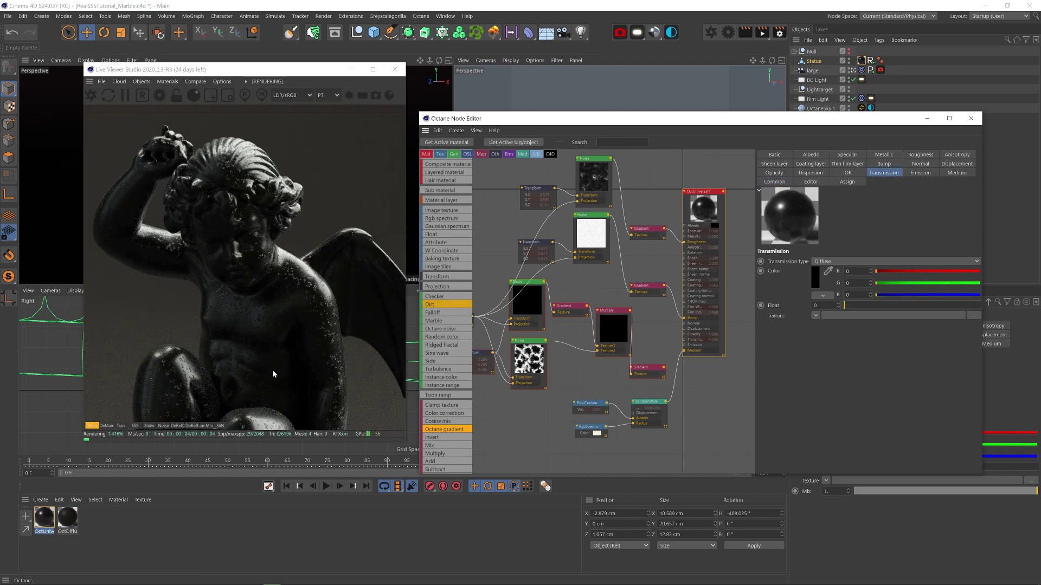
# - Set the Gamma of the noise driving the bump to about 0.37
pyautogui.click(586, 224)
pyautogui.hotkey('shift', 'Up')
pyautogui.press('Down')
pyautogui.press('Down')
pyautogui.press('Down')
pyautogui.press('Down')
pyautogui.press('Down')
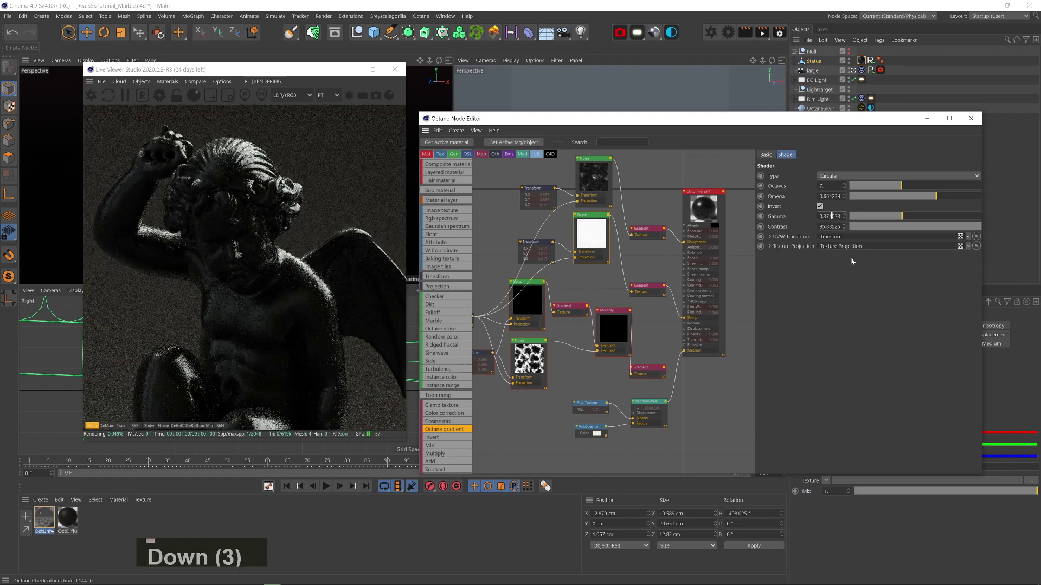
# - Solo the roughness noise, set its Gamma to about 0.67, turn off solo and set its Contrast to 90
pyautogui.click(595, 189)
pyautogui.rightClick(590, 177)
pyautogui.click(595, 186)
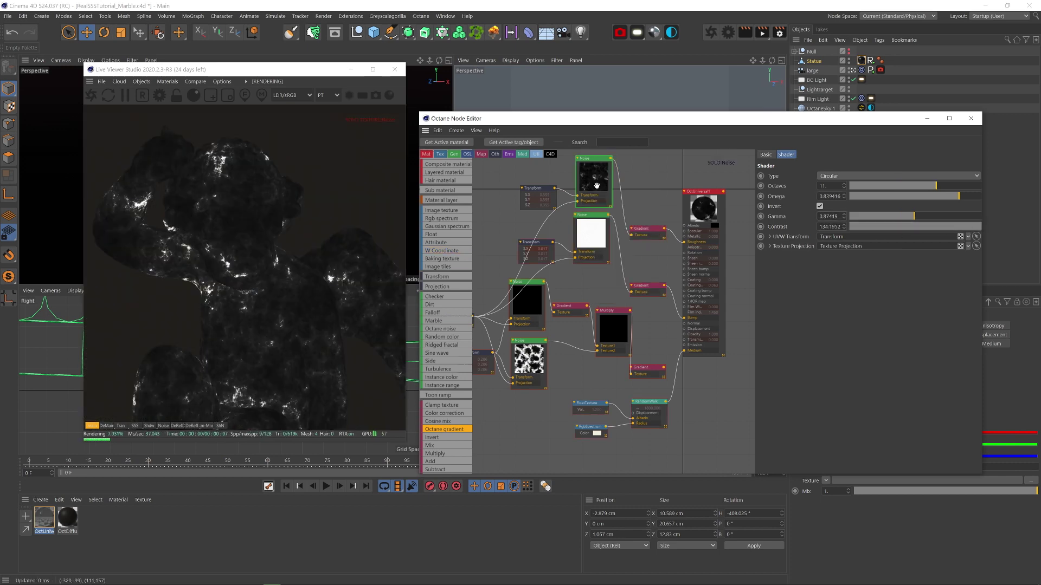
pyautogui.moveTo(907, 216); pyautogui.dragTo(910, 216)
pyautogui.rightClick(598, 185)
pyautogui.click(604, 192)
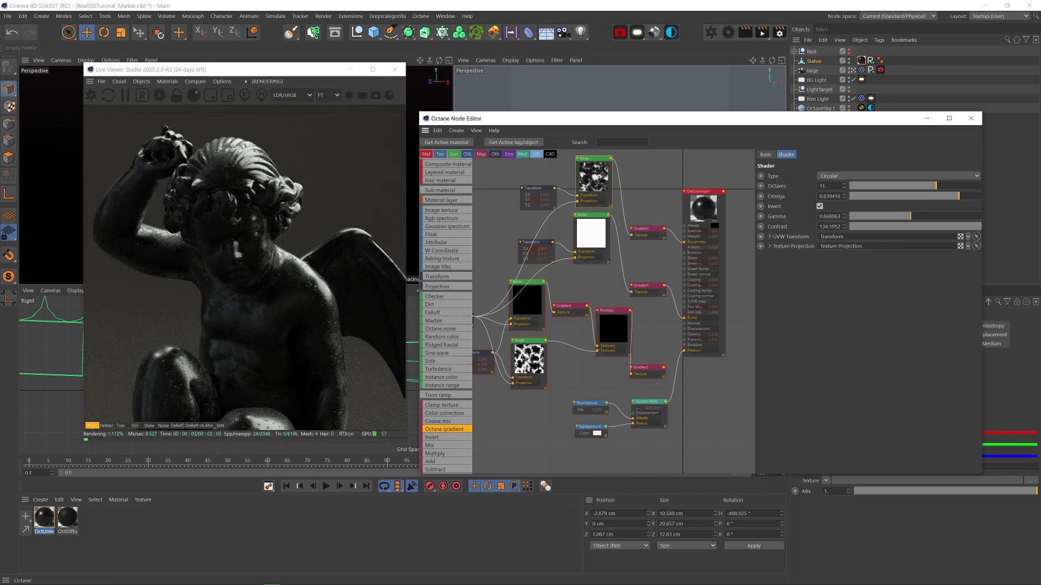
pyautogui.write('90')
pyautogui.press('Return')
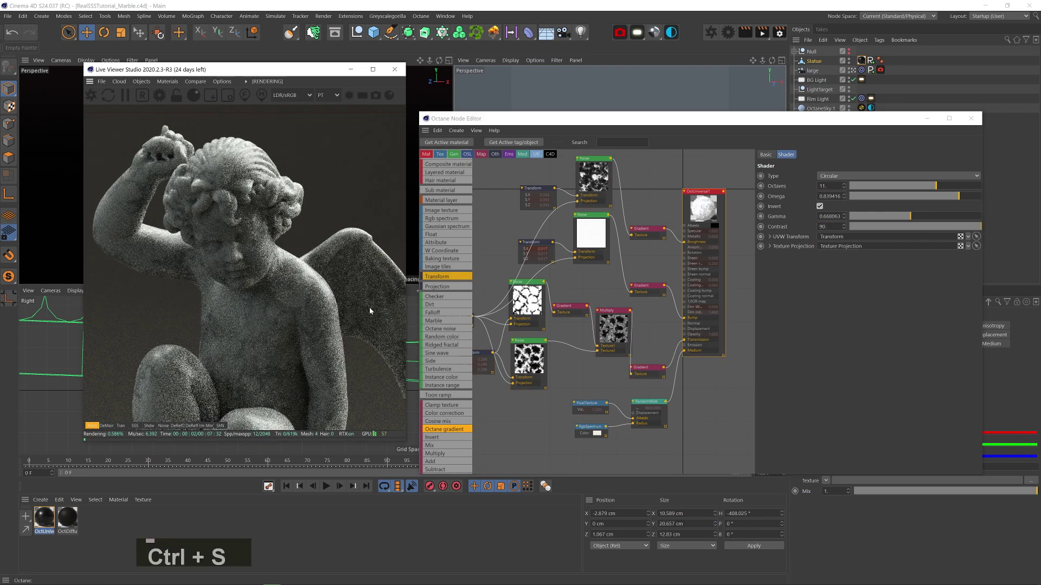